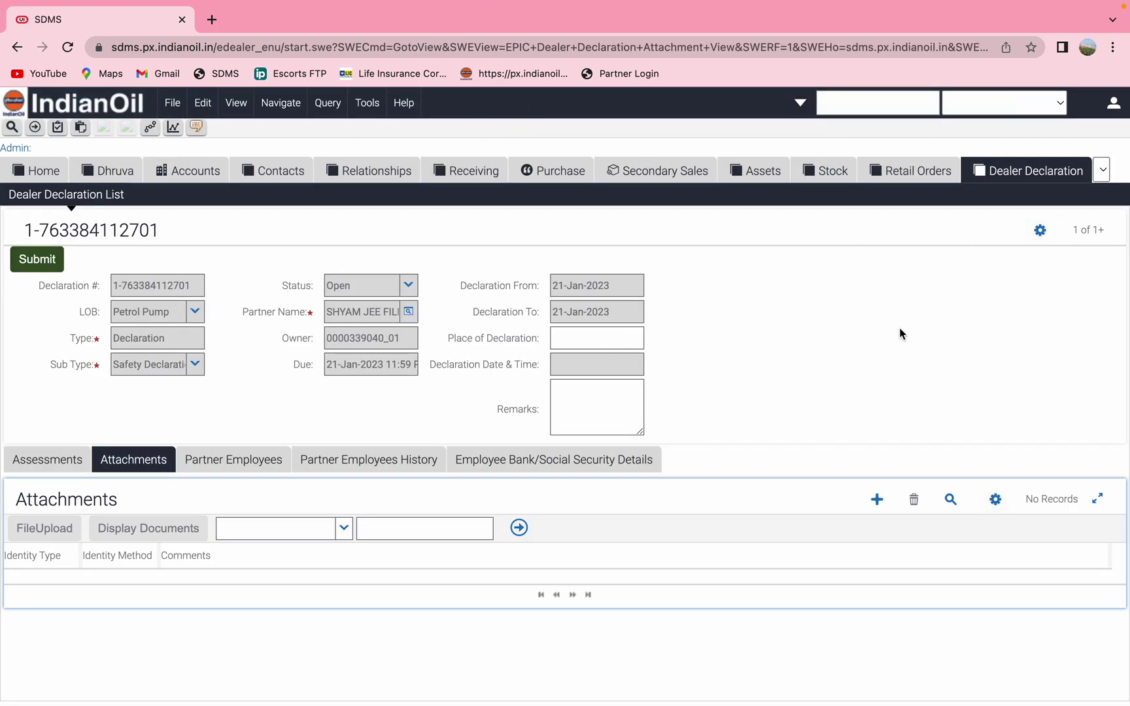
Go from Home to the Work Permit screen and show its Non-Critical Work Permit list
click(39, 174)
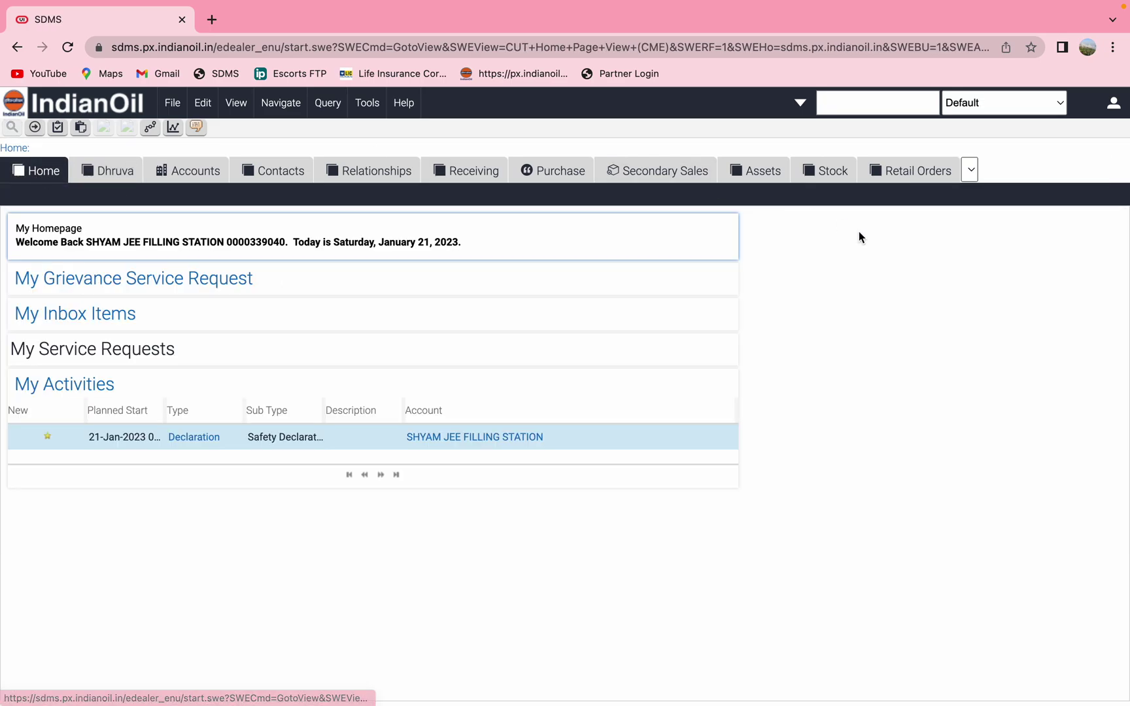
click(970, 170)
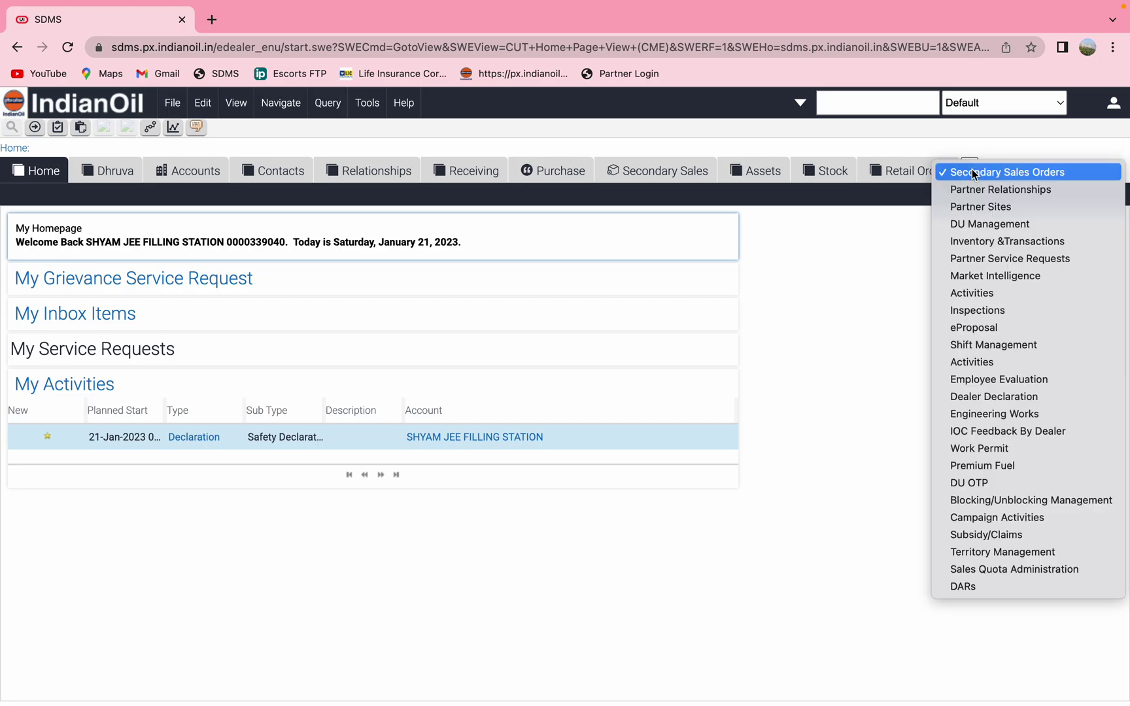
click(1025, 457)
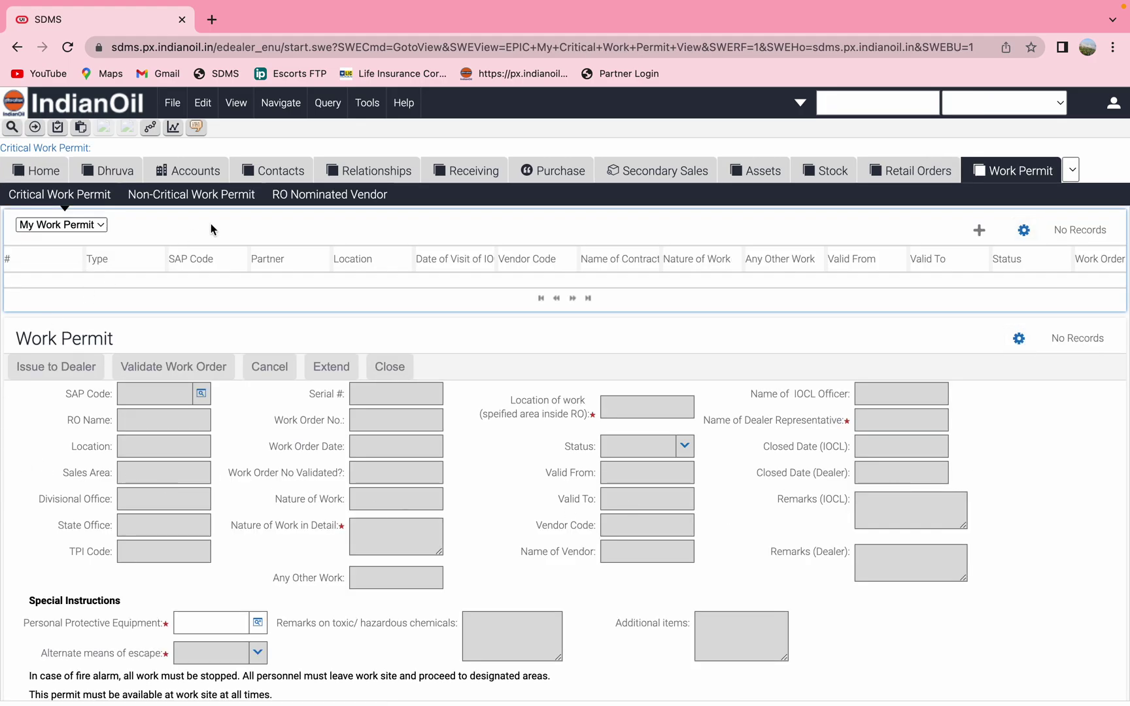
click(178, 203)
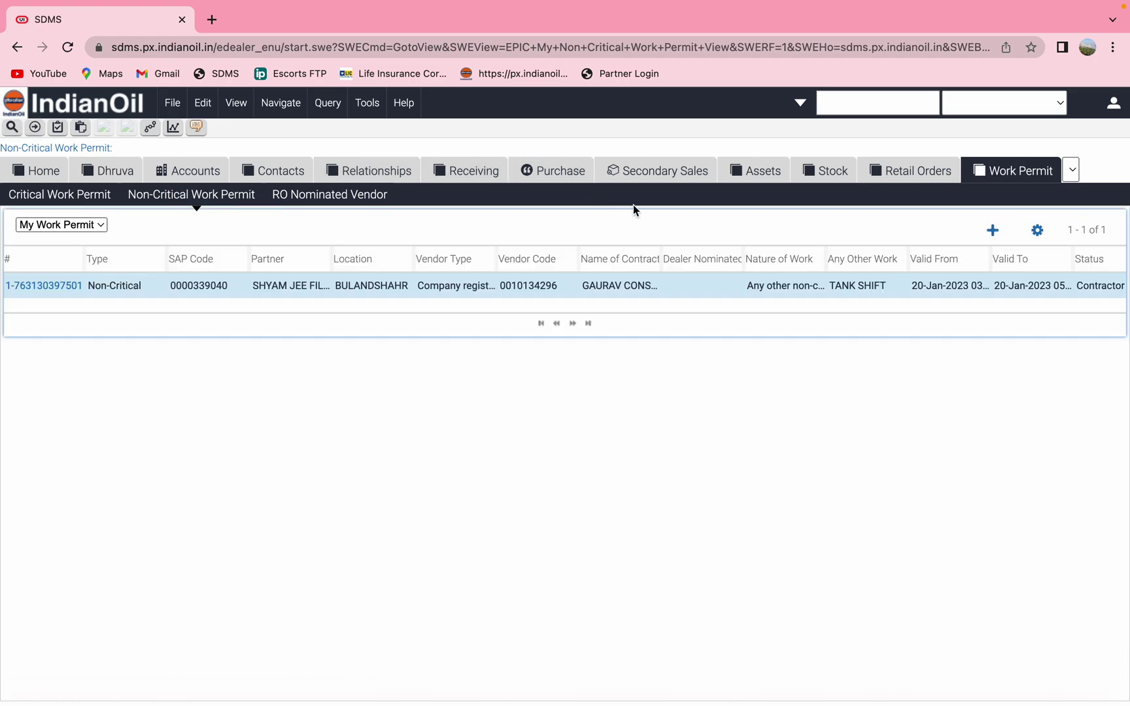
Add a new permit record with Vendor Type set to Company registered Vendor
click(993, 233)
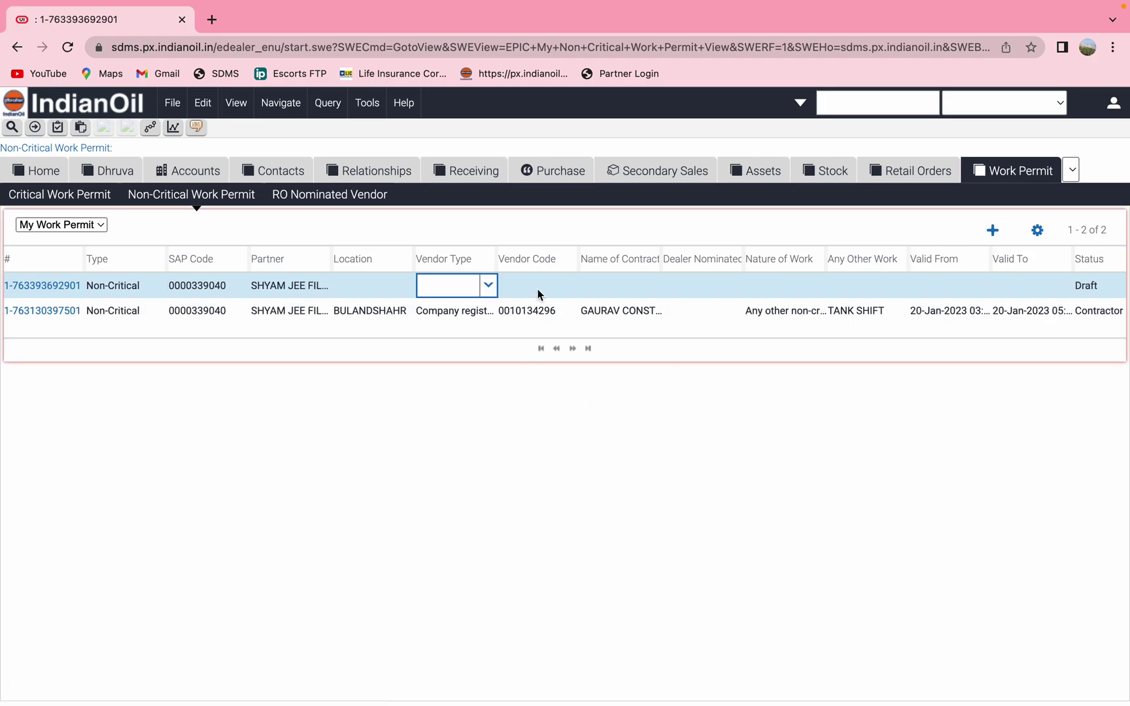
click(489, 286)
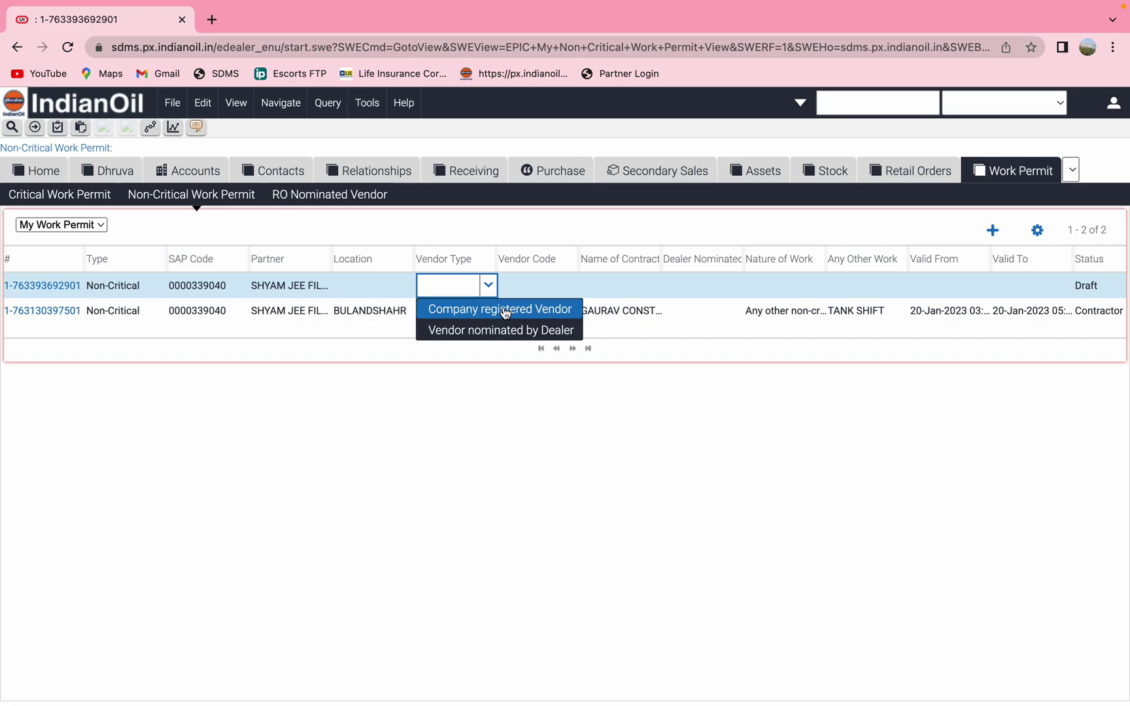
click(506, 312)
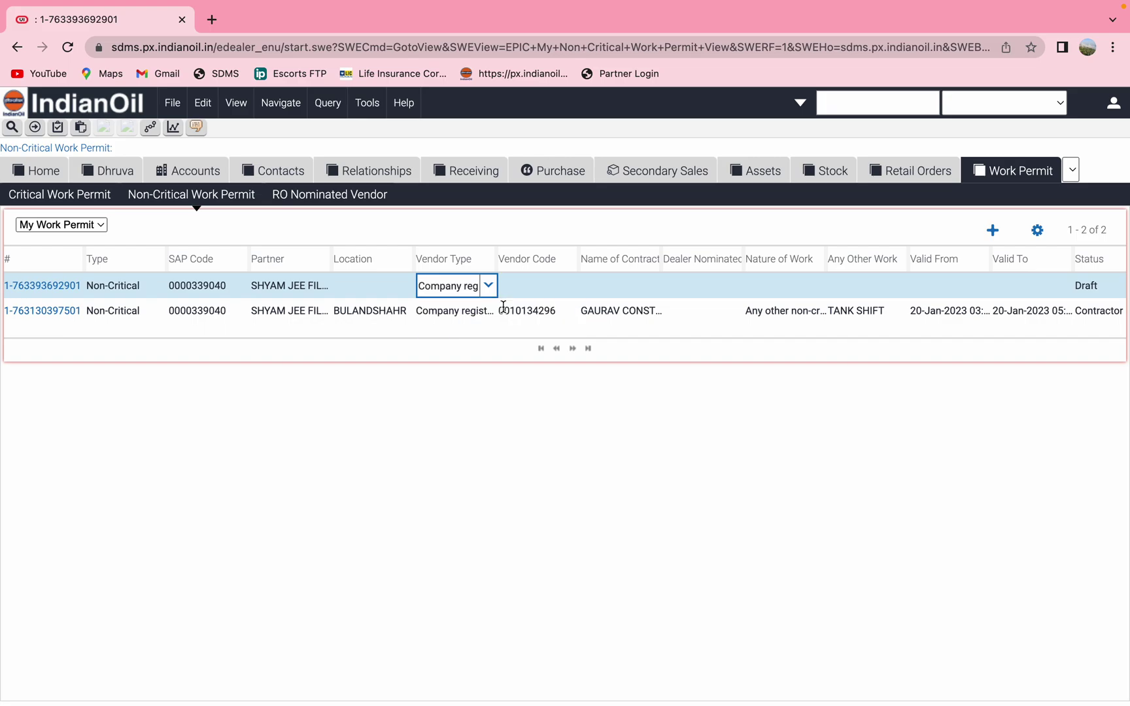
Look up the vendor by its vendor code and select it for the permit
click(536, 289)
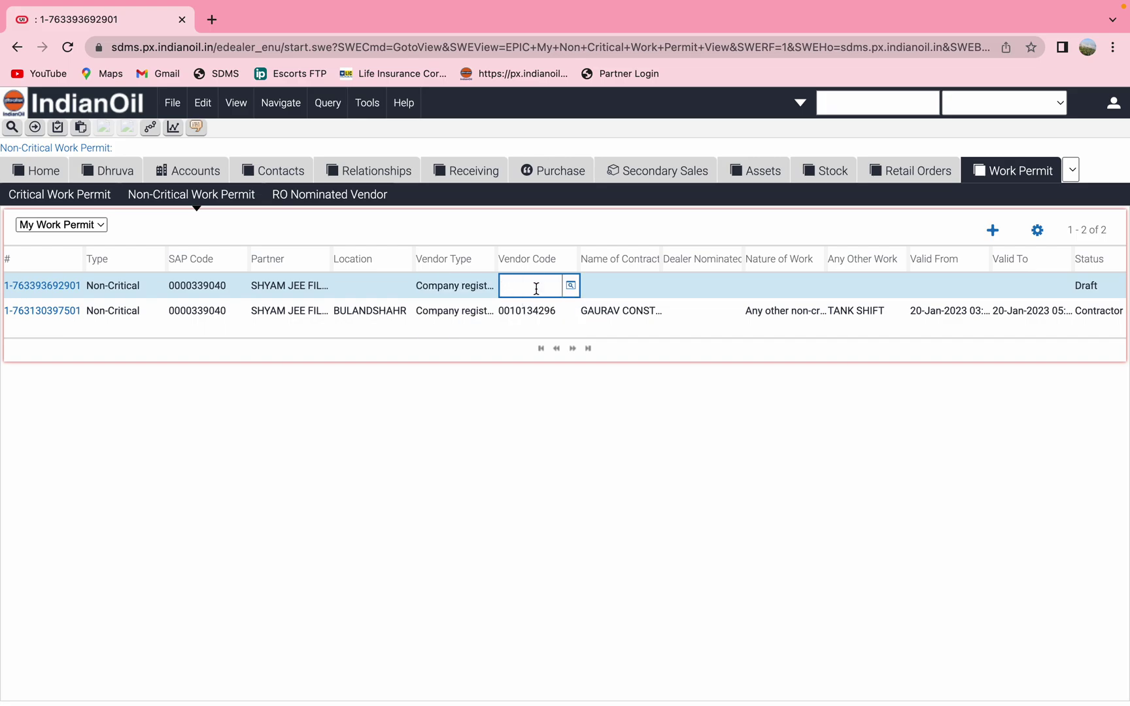
click(571, 286)
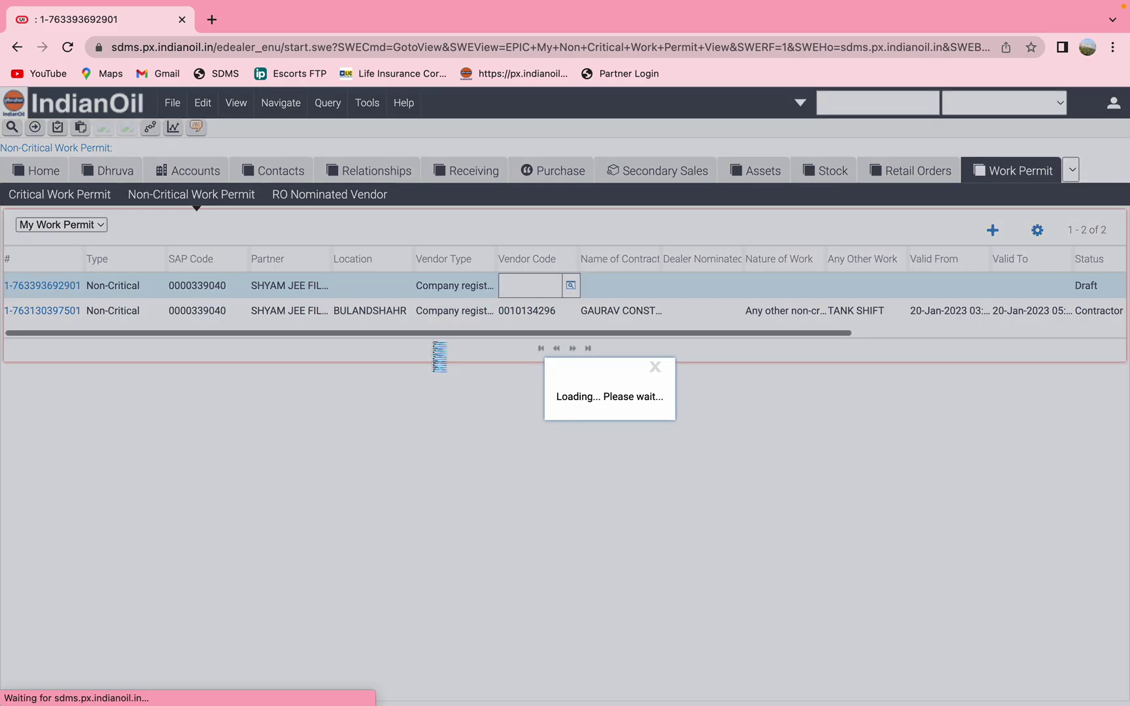
click(352, 405)
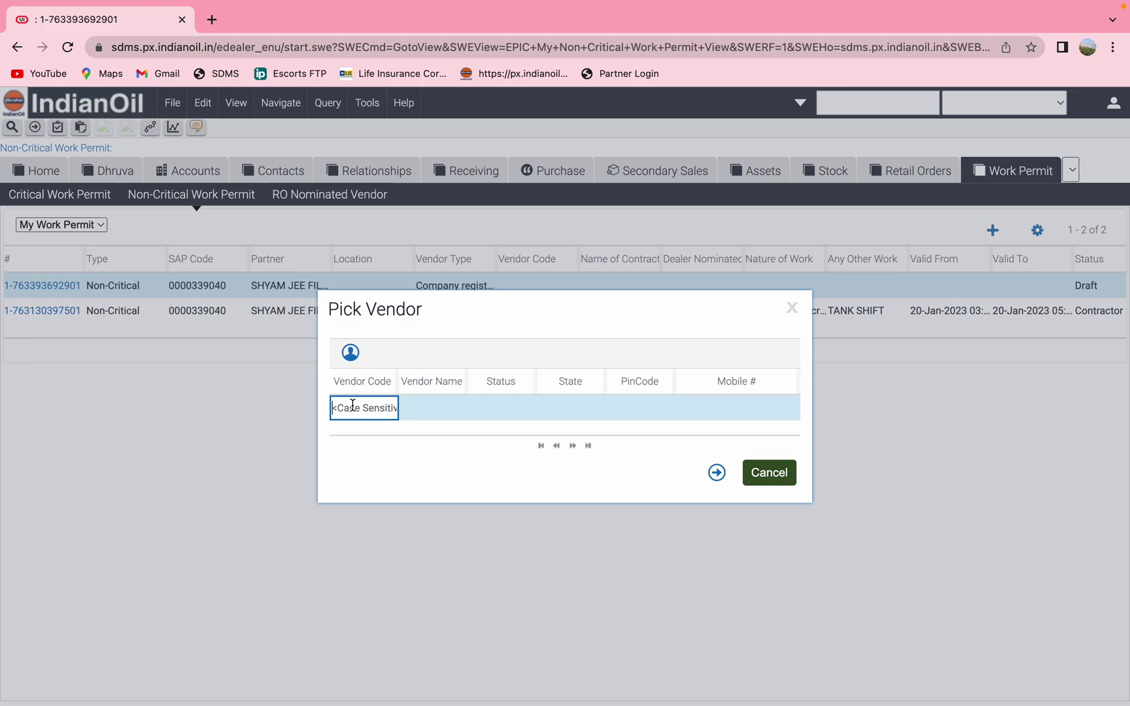
text(0010134296)
click(717, 473)
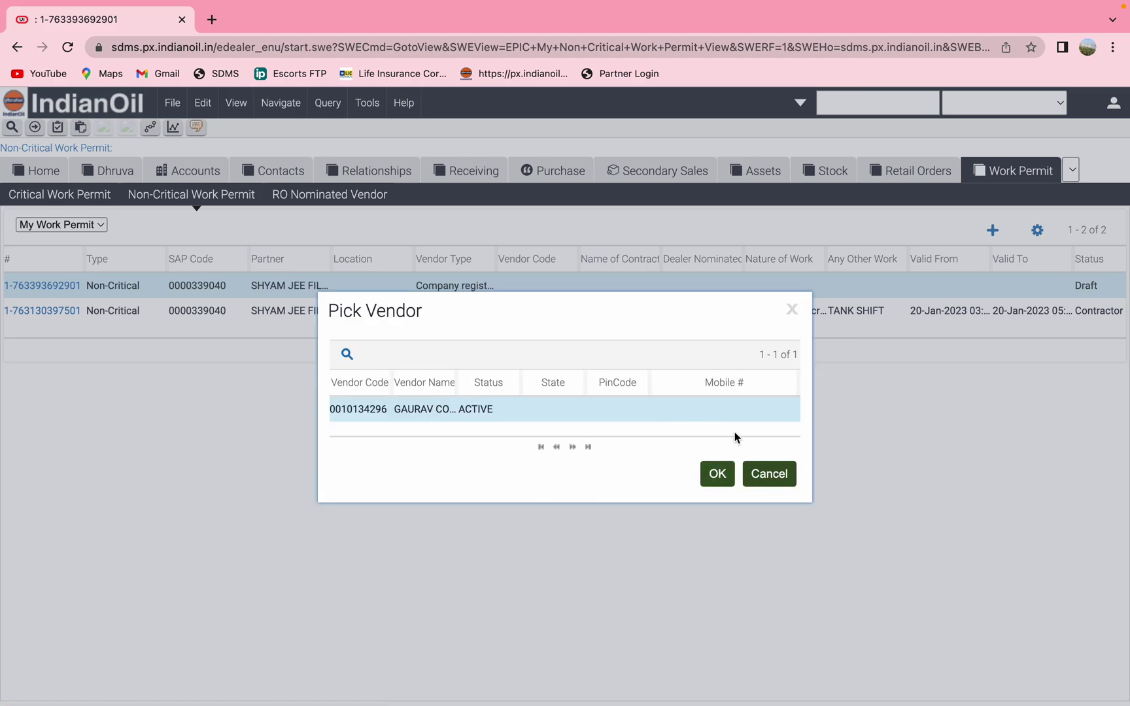
click(717, 477)
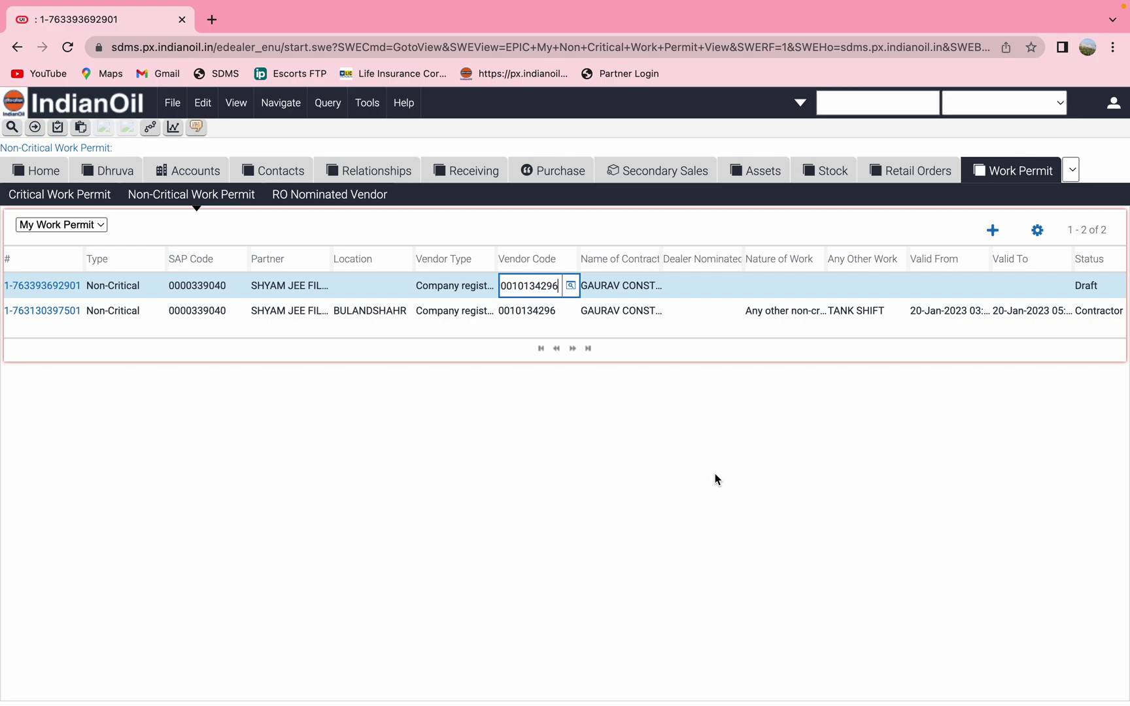
Set Nature of Work to 'Any other non-critical job not listed' and describe it as TANK SHIFT
click(798, 285)
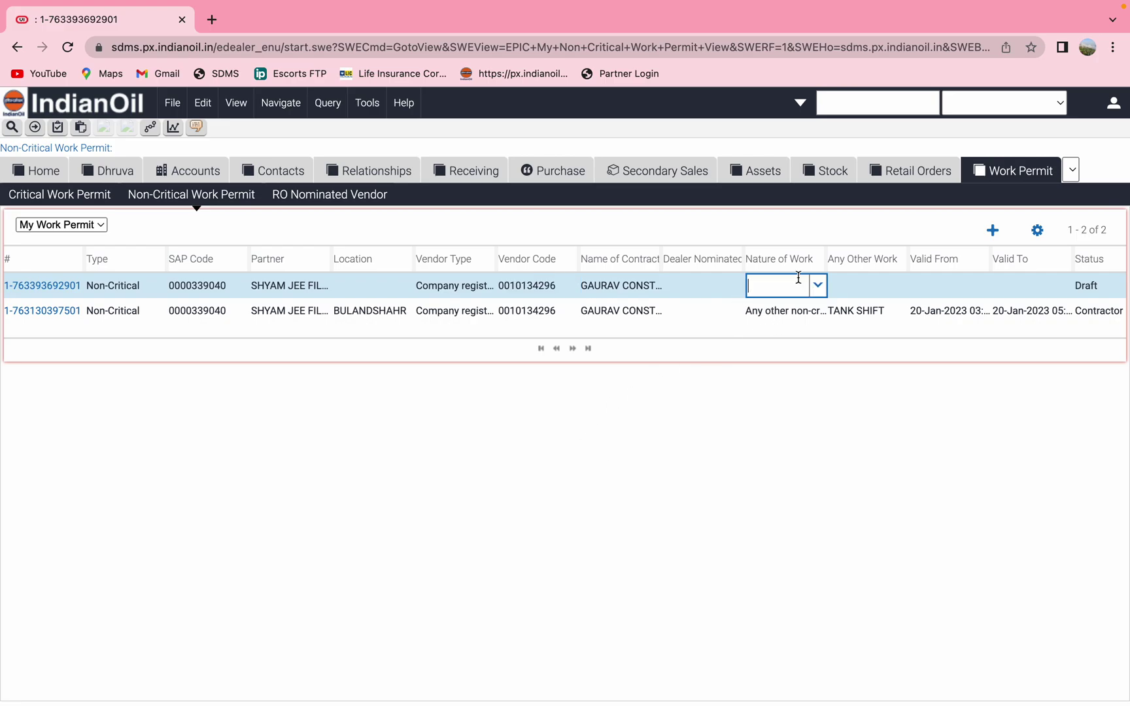
click(819, 286)
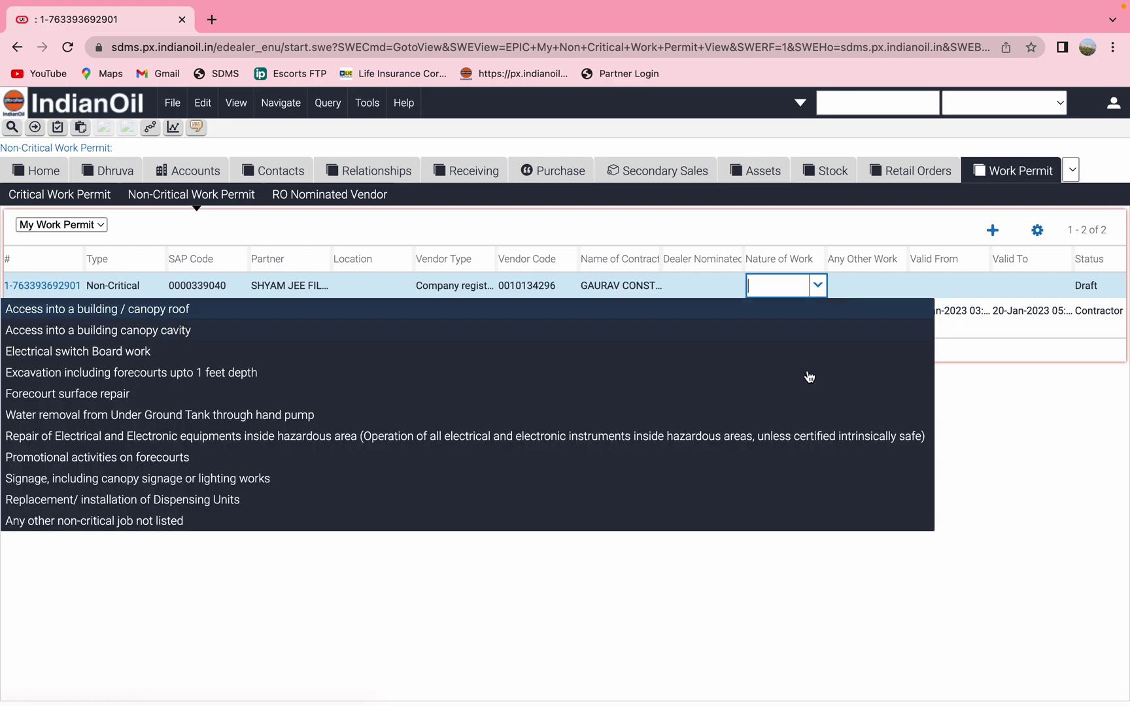
click(708, 527)
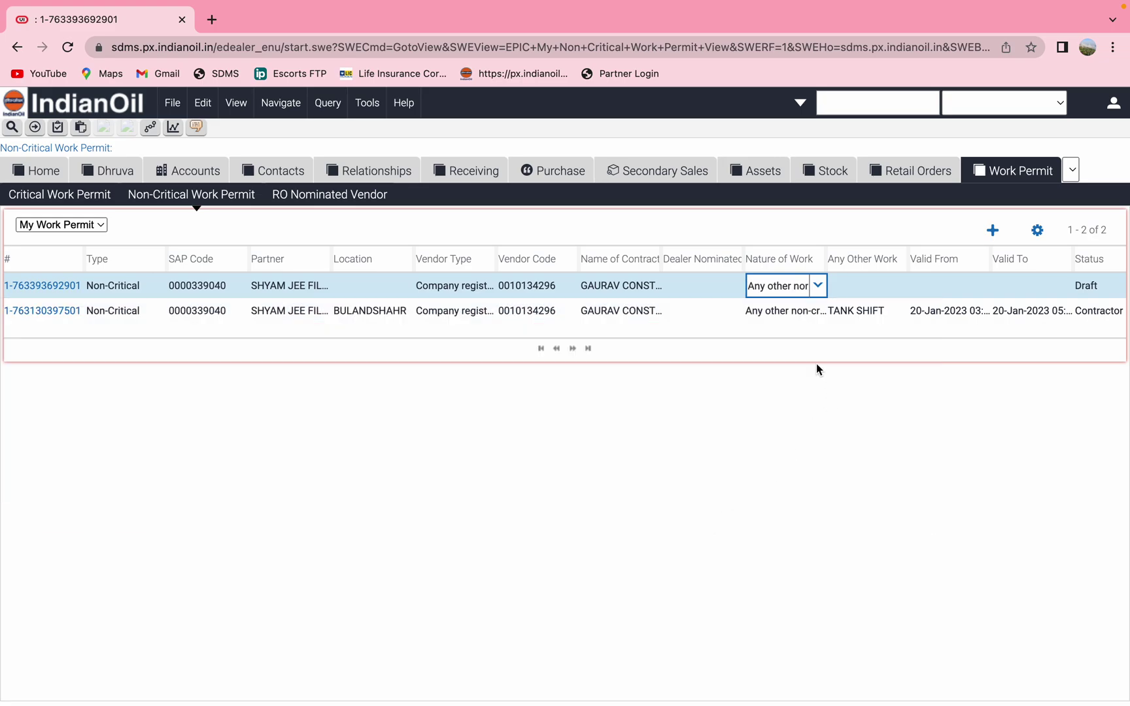
click(861, 282)
text(t)
key(BackSpace)
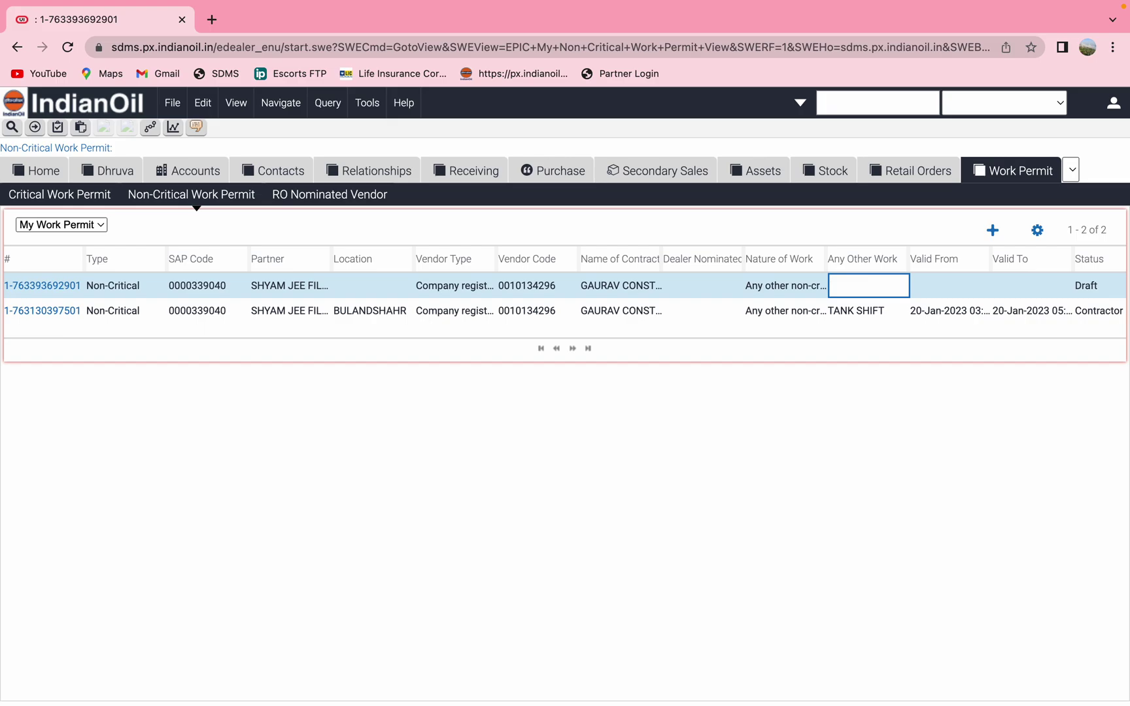
text(TANK SHIFT)
Set Valid From to 21-Jan-2023 at the current time, about 06:51 AM
click(953, 291)
click(981, 287)
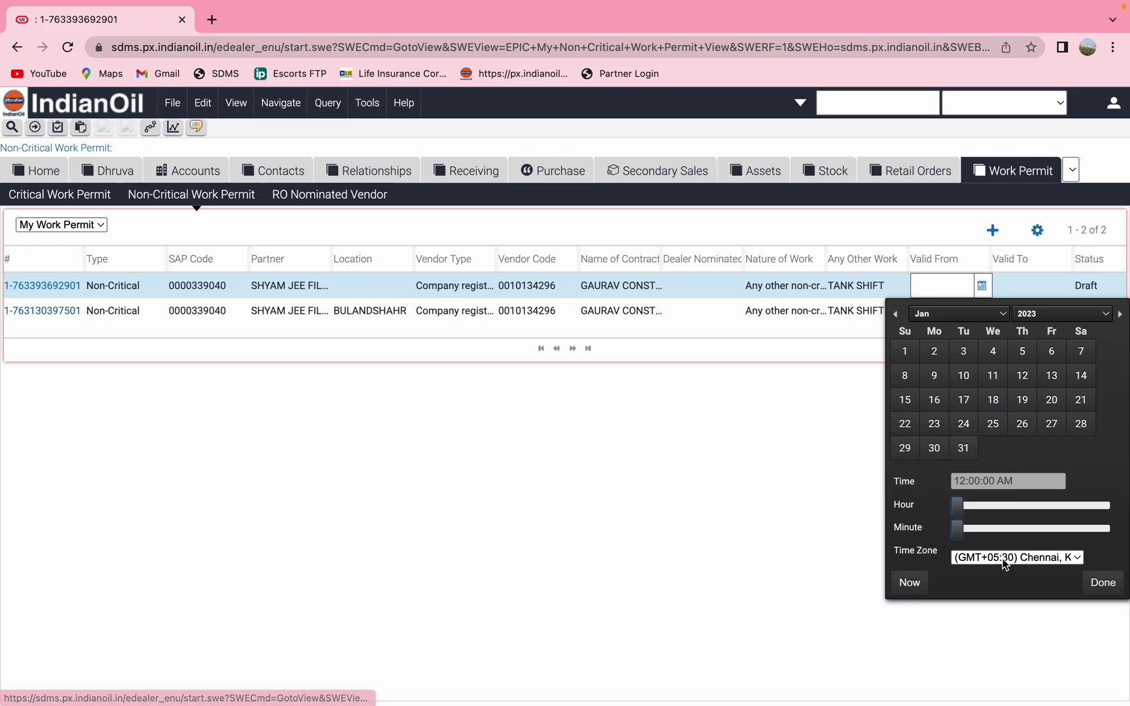
click(922, 587)
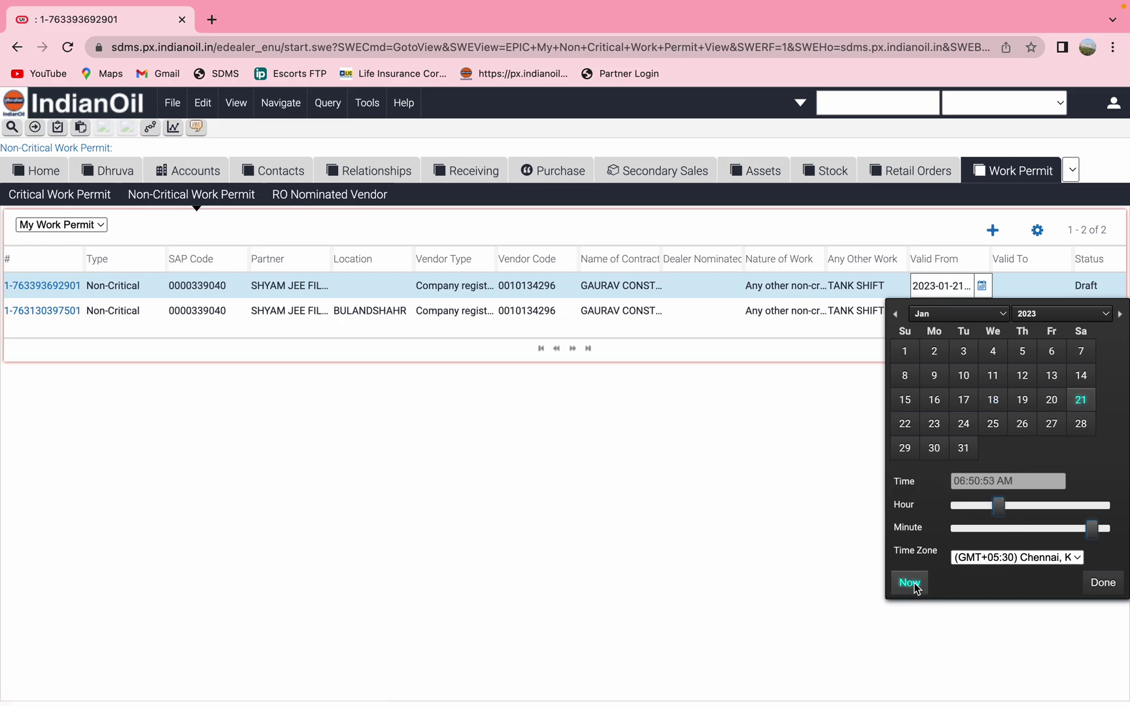
click(1021, 510)
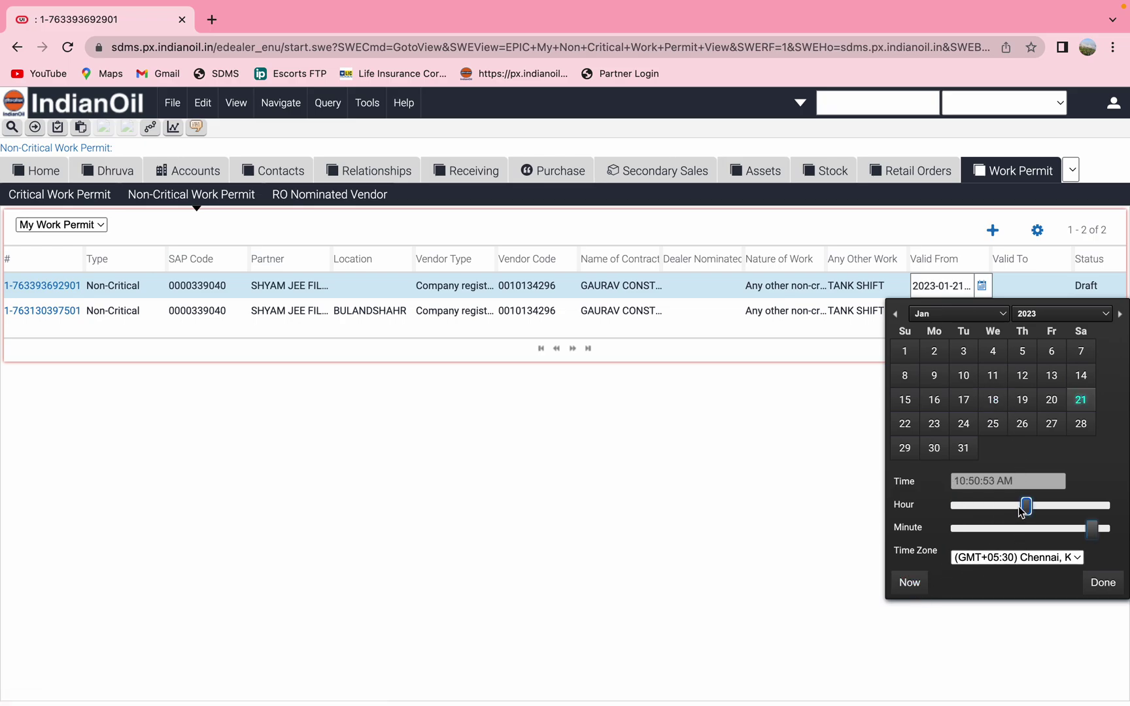
drag(1020, 510, 1011, 511)
click(1021, 509)
drag(1021, 511, 1019, 509)
drag(1019, 508, 1012, 509)
click(909, 584)
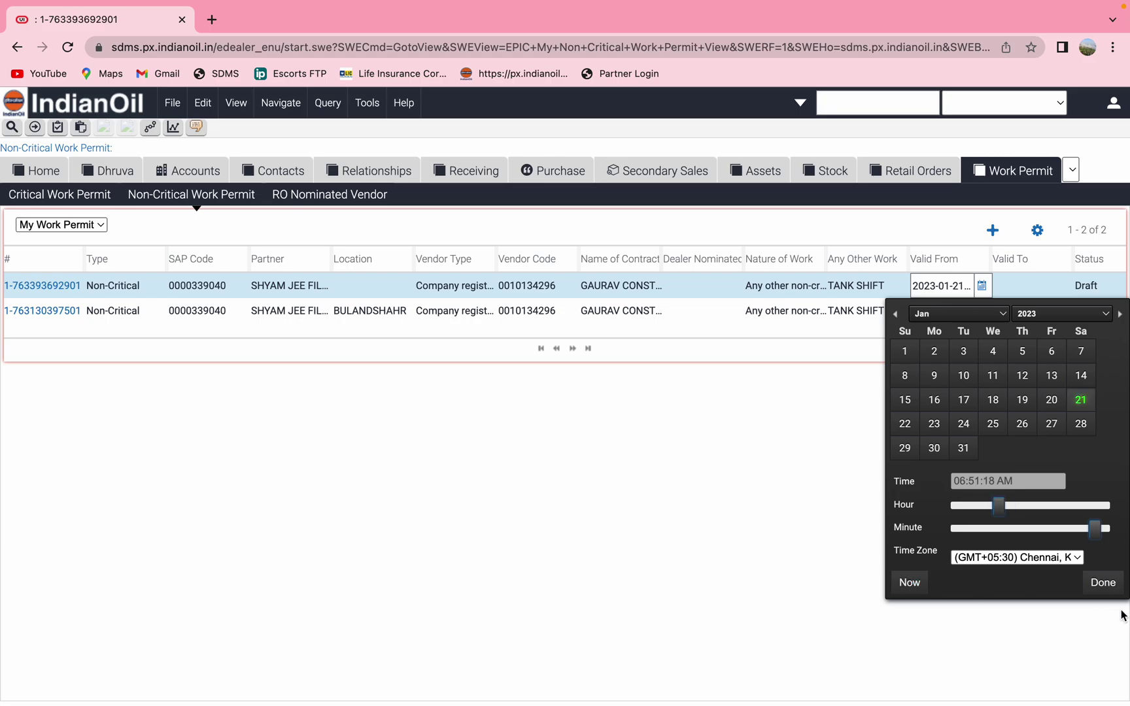
click(1104, 584)
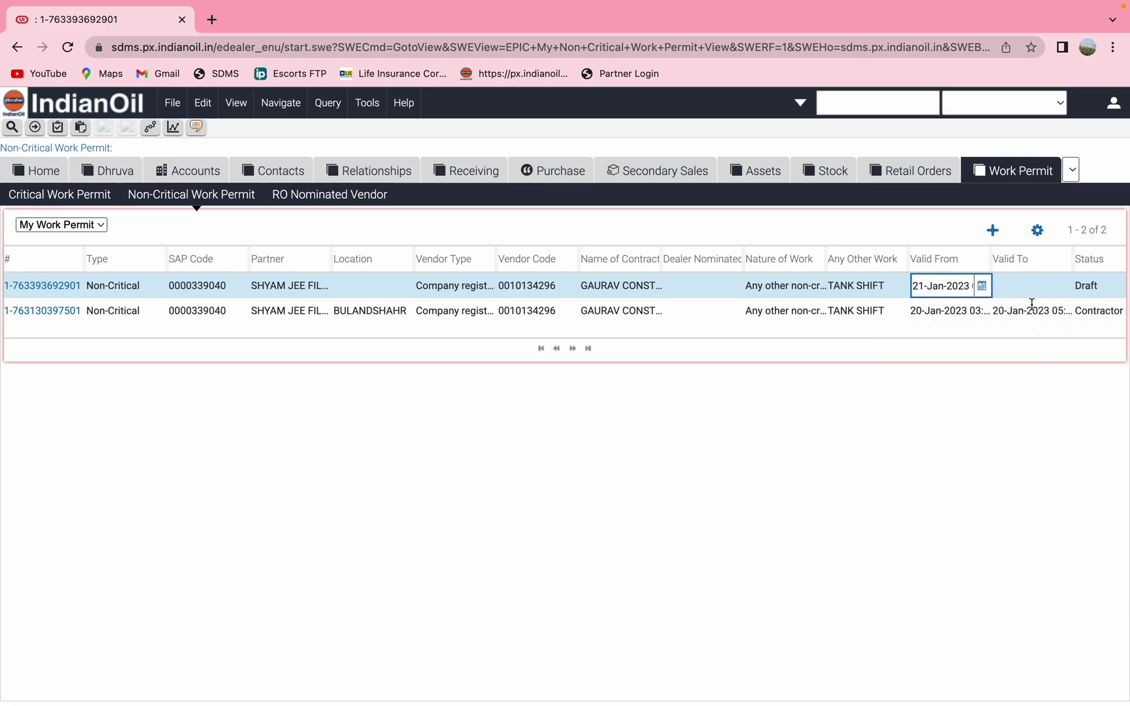
Set Valid To to 21-Jan-2023 at 05:00 PM
click(1018, 286)
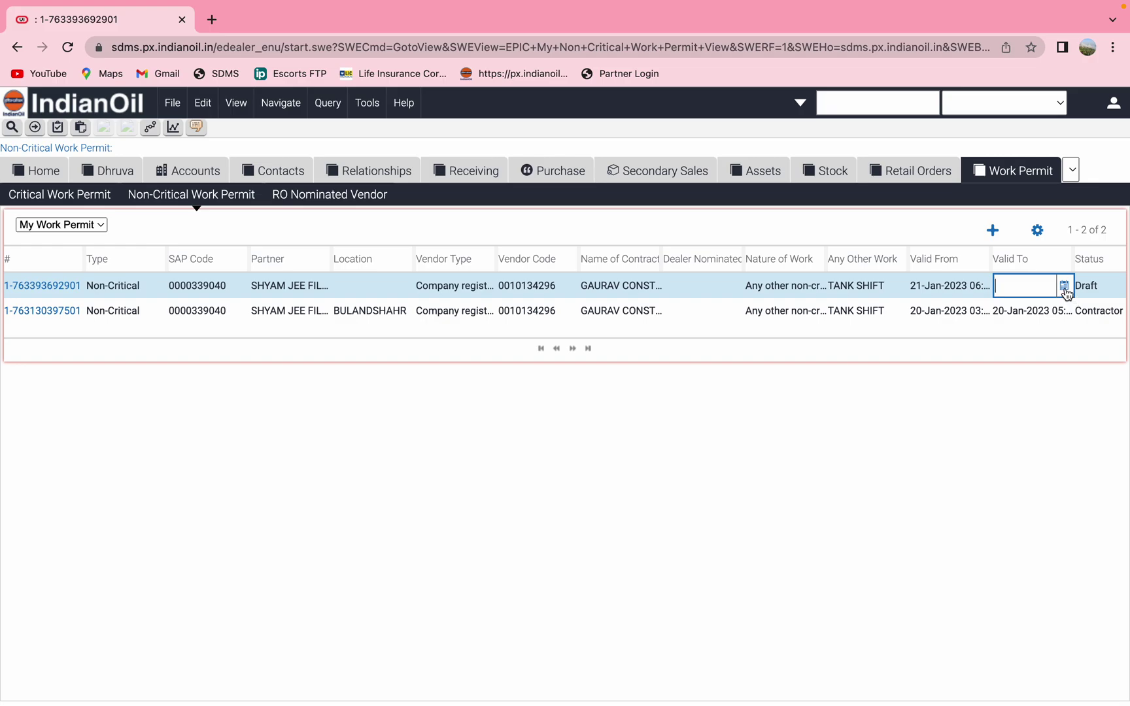
click(1065, 287)
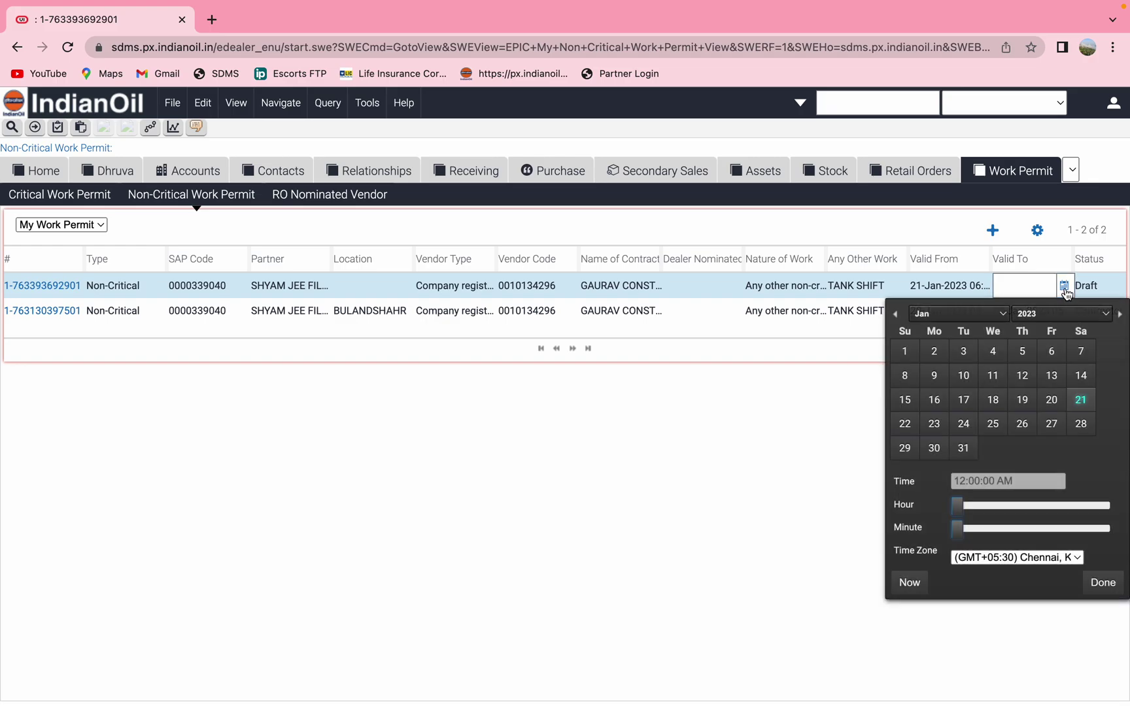
click(1062, 508)
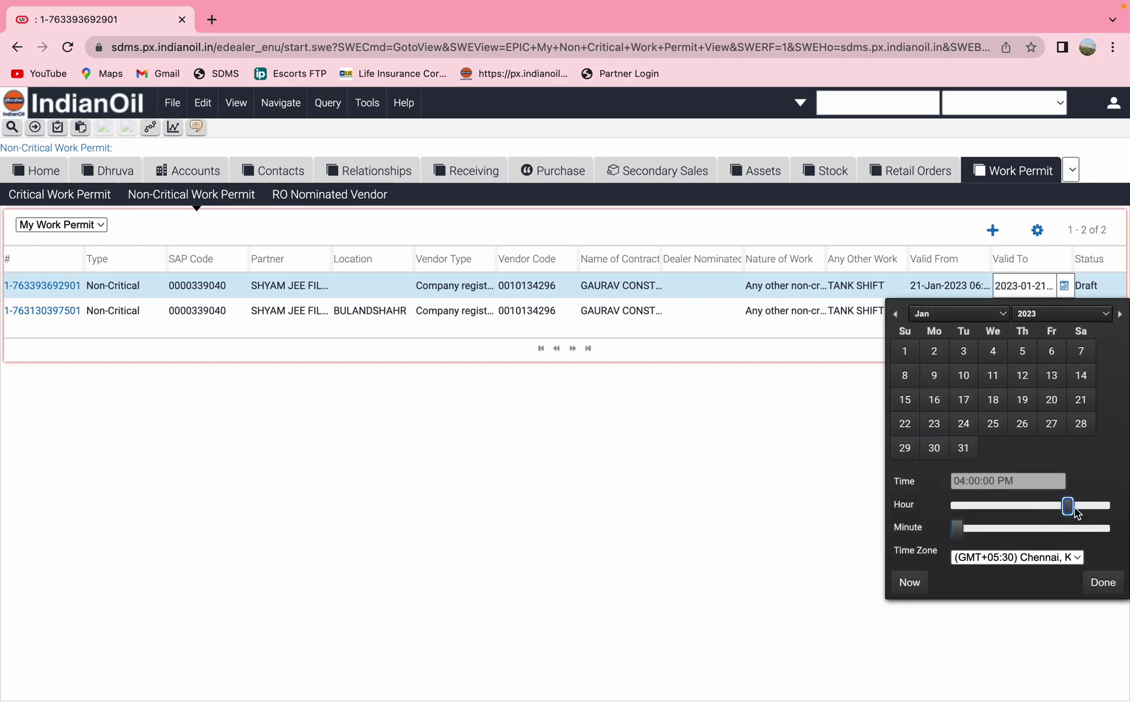
click(1078, 514)
drag(1083, 511, 1074, 511)
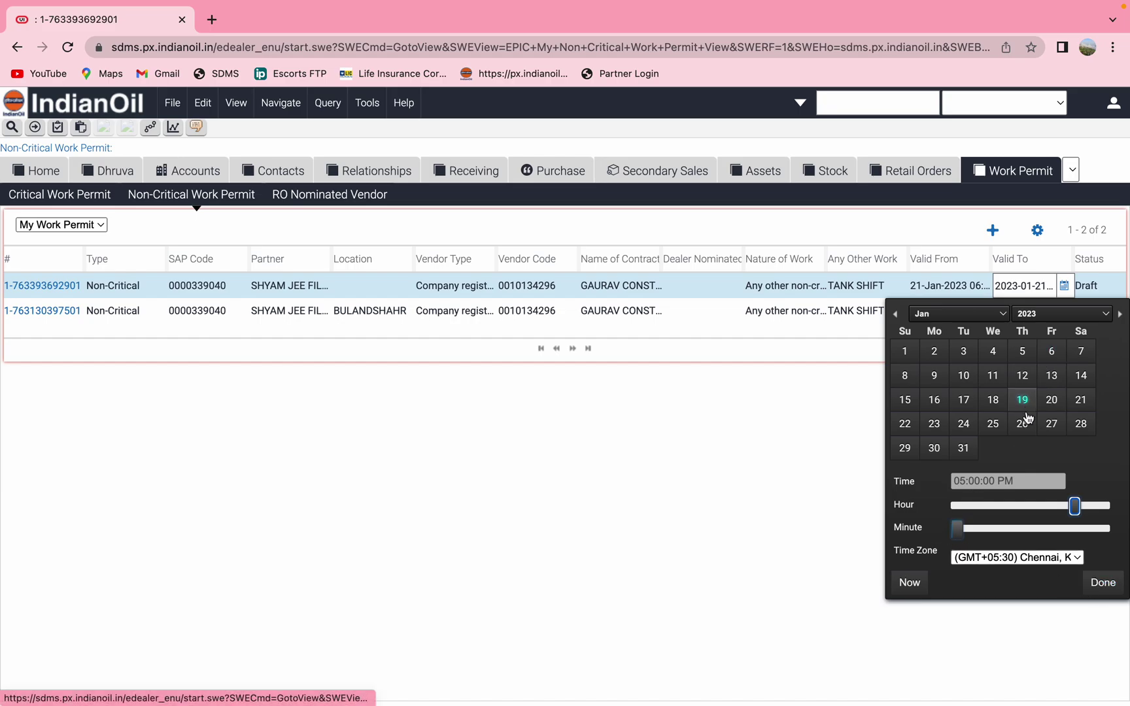
click(1081, 405)
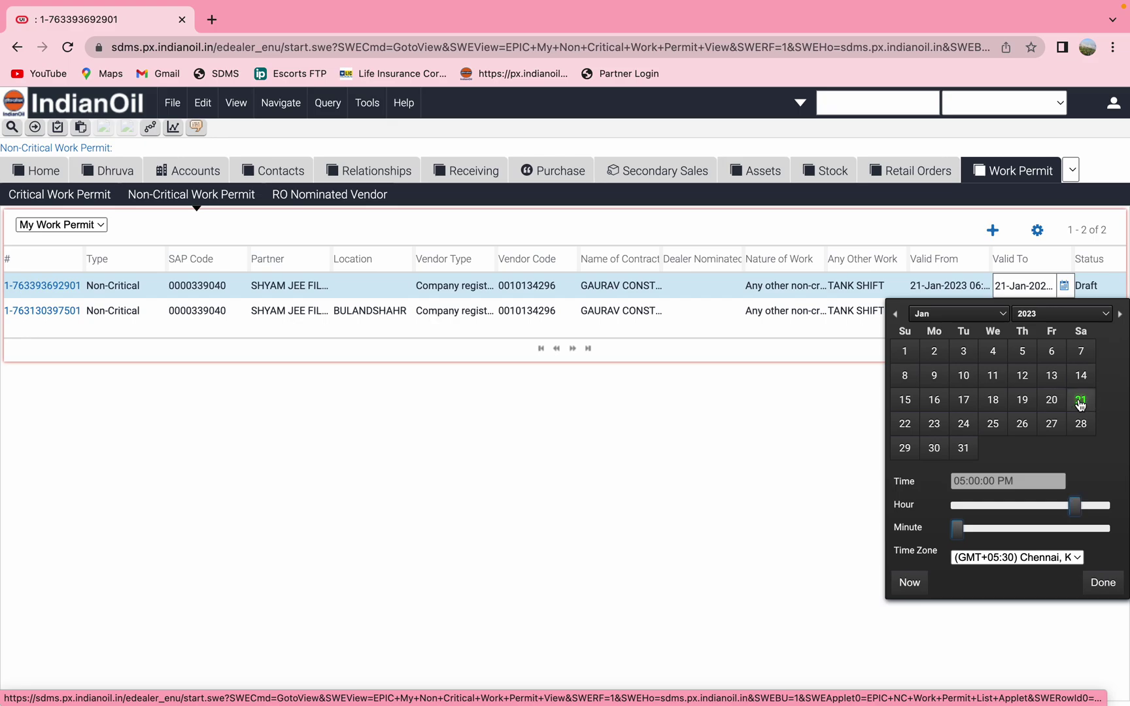
click(1105, 584)
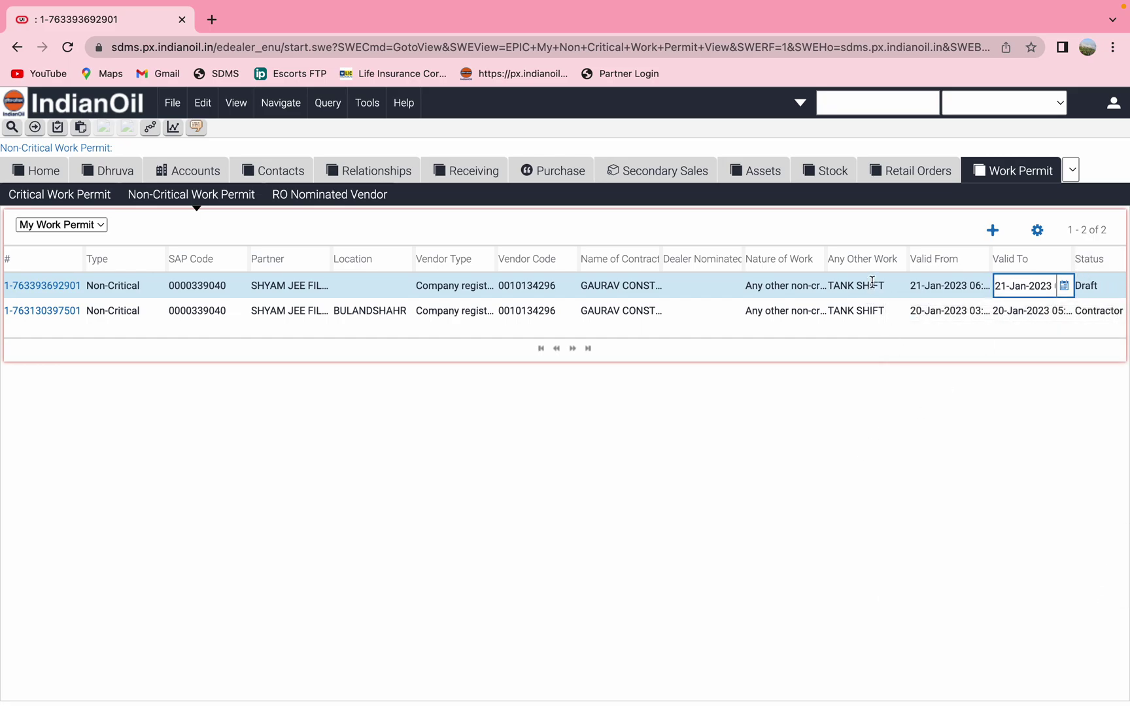
Enter the work order number in Work Order No. and save the permit
scroll(873, 281, right, 5)
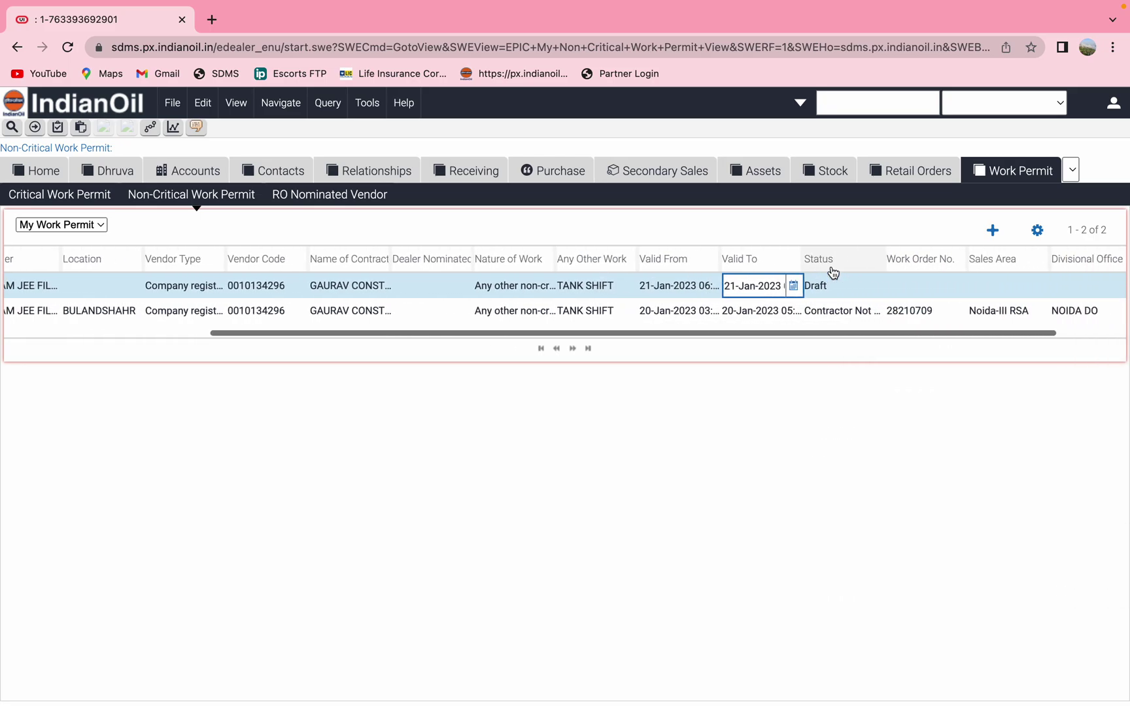
click(891, 284)
text(28)
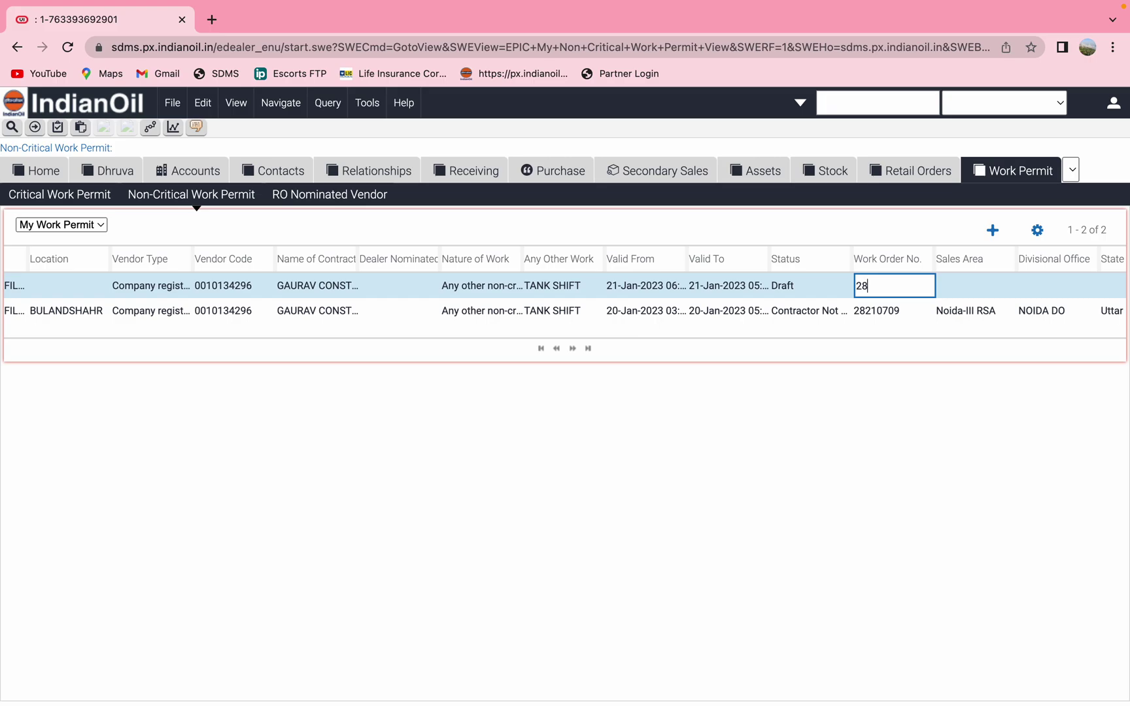
text(2)
text(10709)
key(ctrl+s)
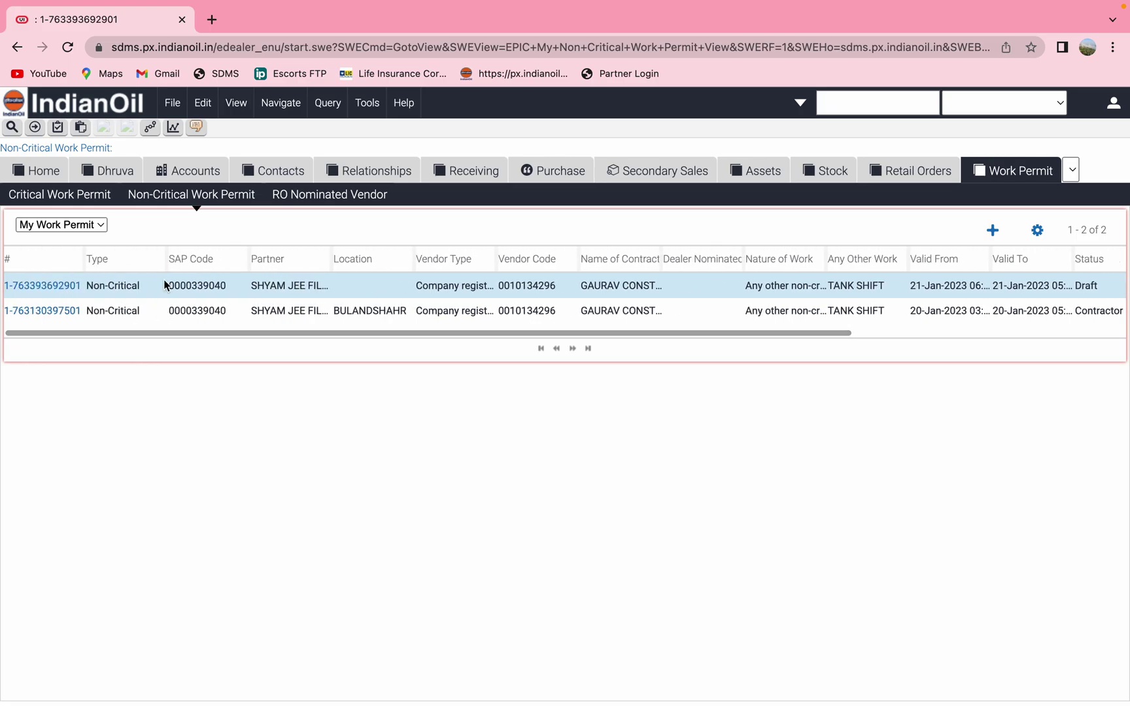
Dismiss the save errors, including the 'Valid From cannot be a past date' alert
click(50, 291)
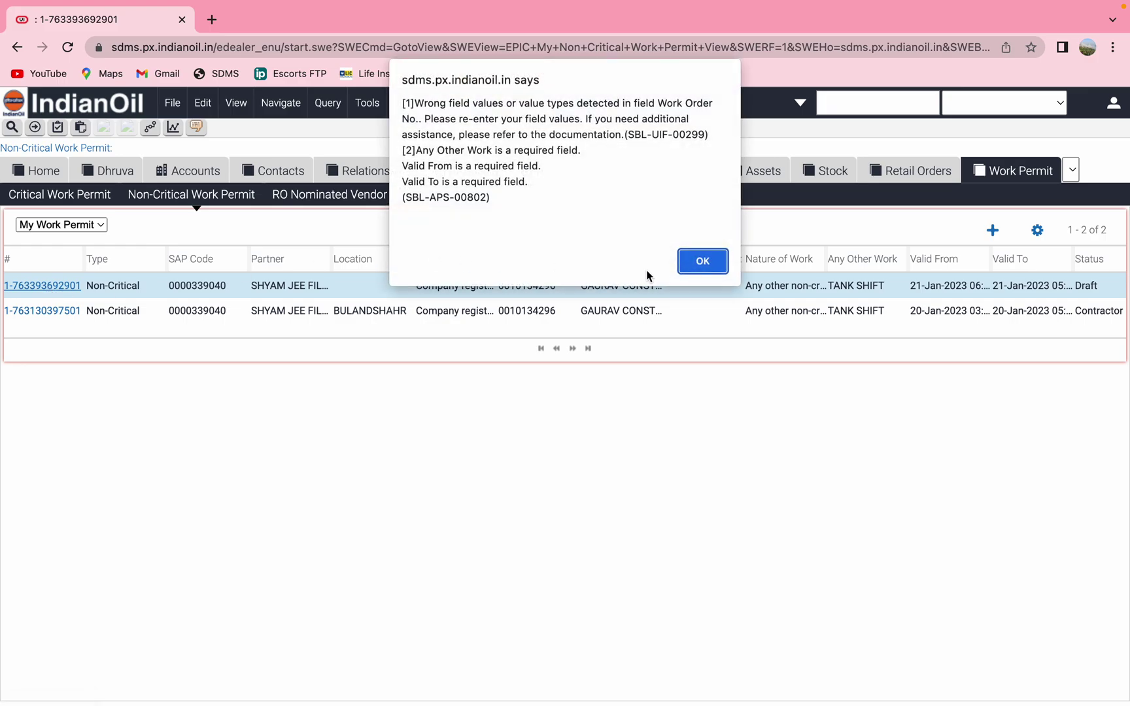
click(712, 263)
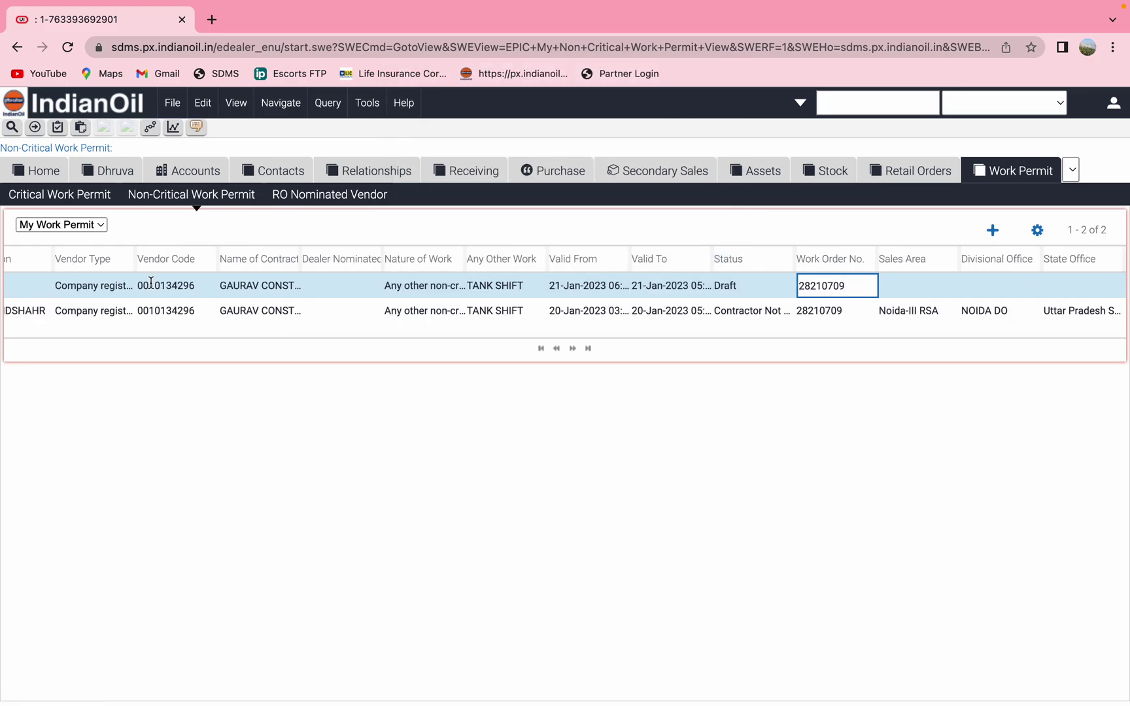
scroll(153, 303, left, 10)
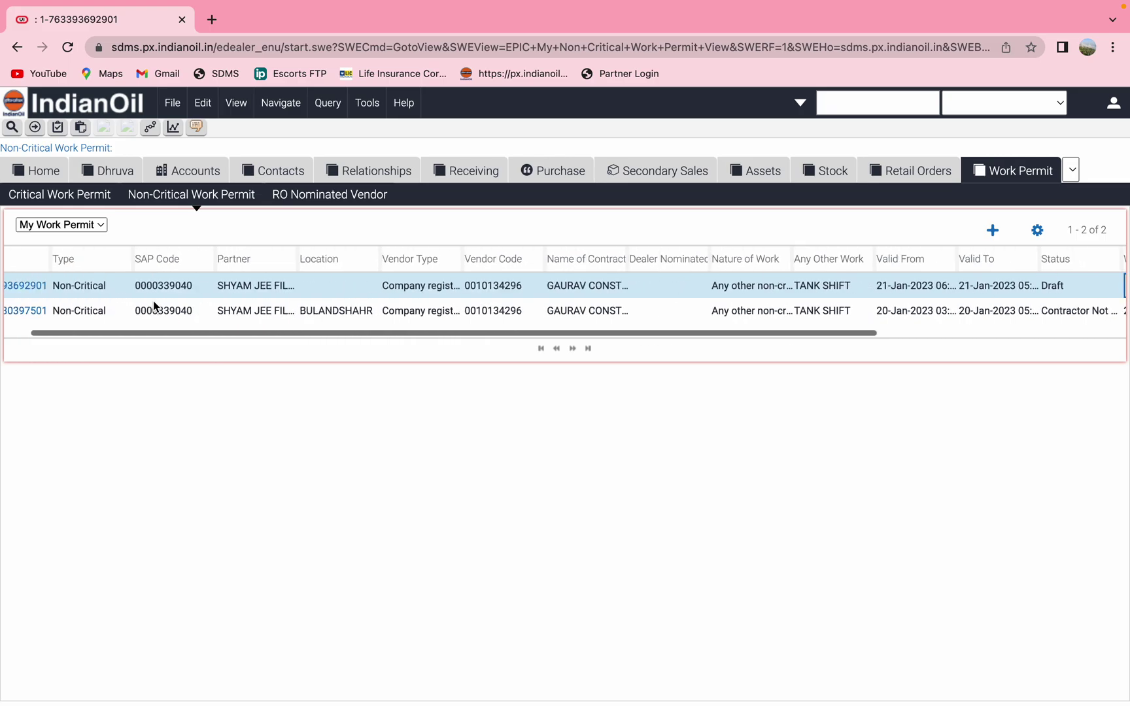
click(33, 286)
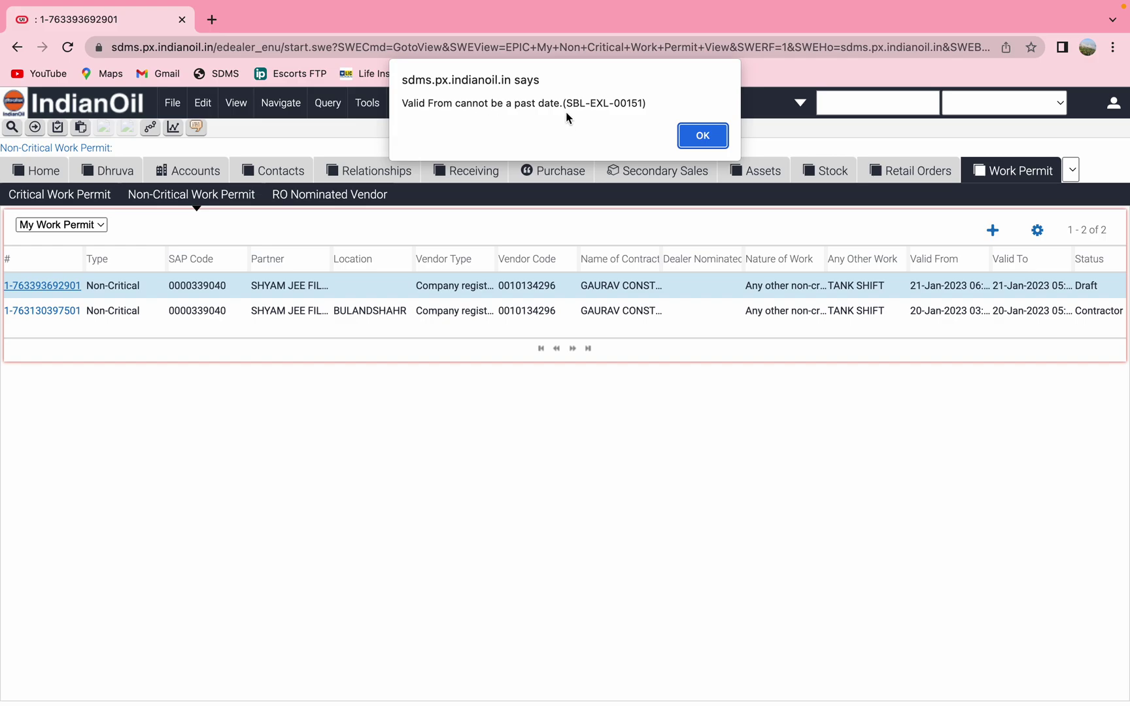
click(704, 138)
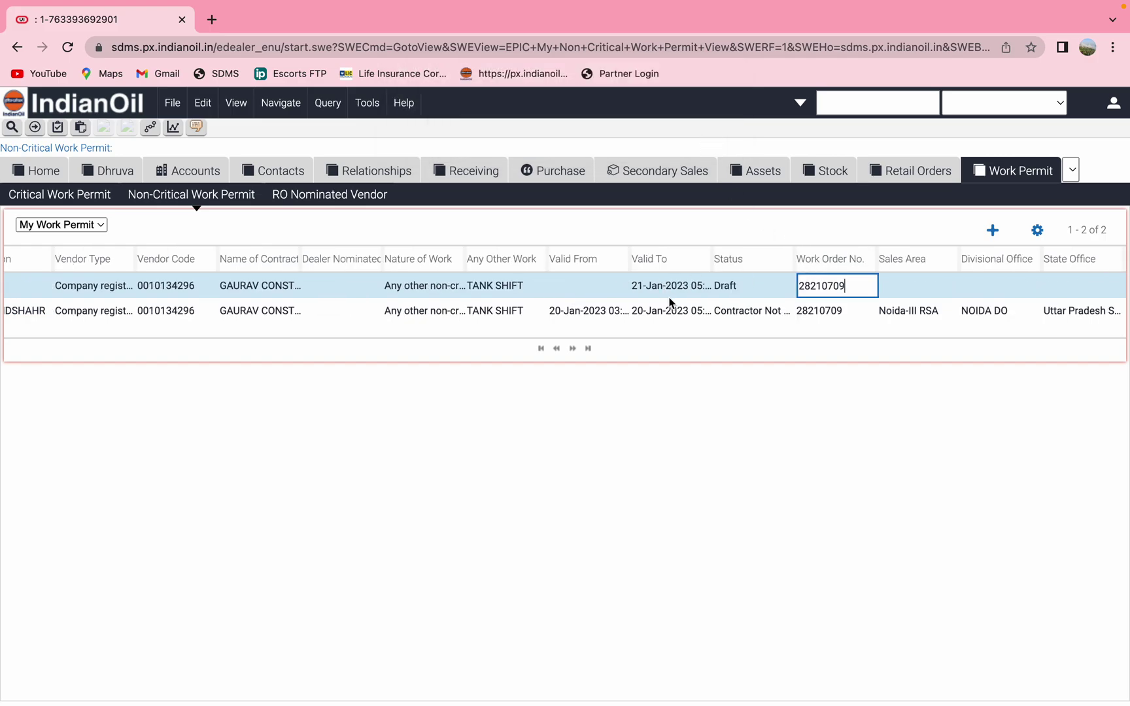
Refill Valid From with the current date and time, 21-Jan-2023
click(588, 285)
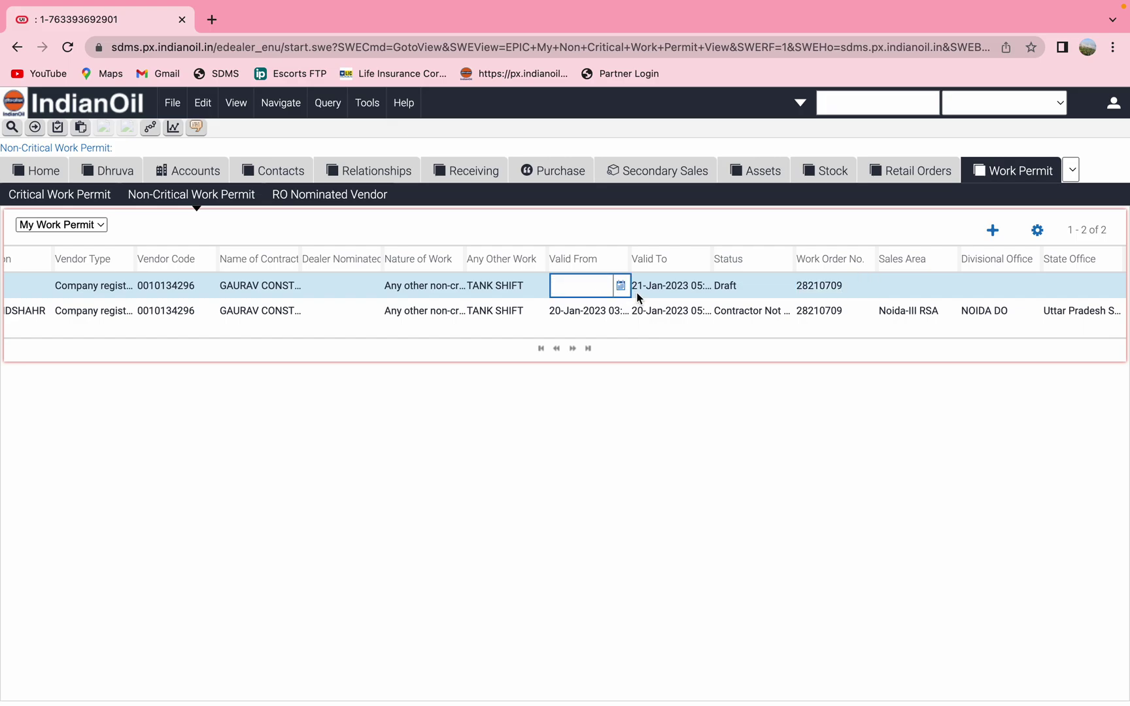
click(620, 286)
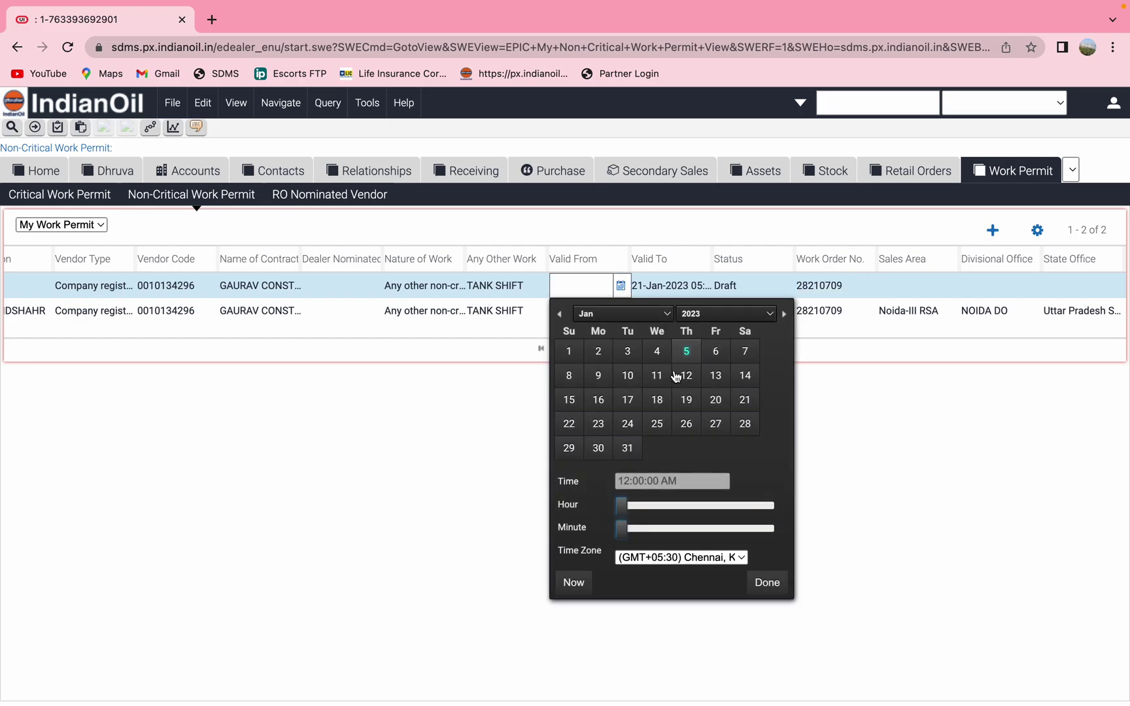
click(575, 587)
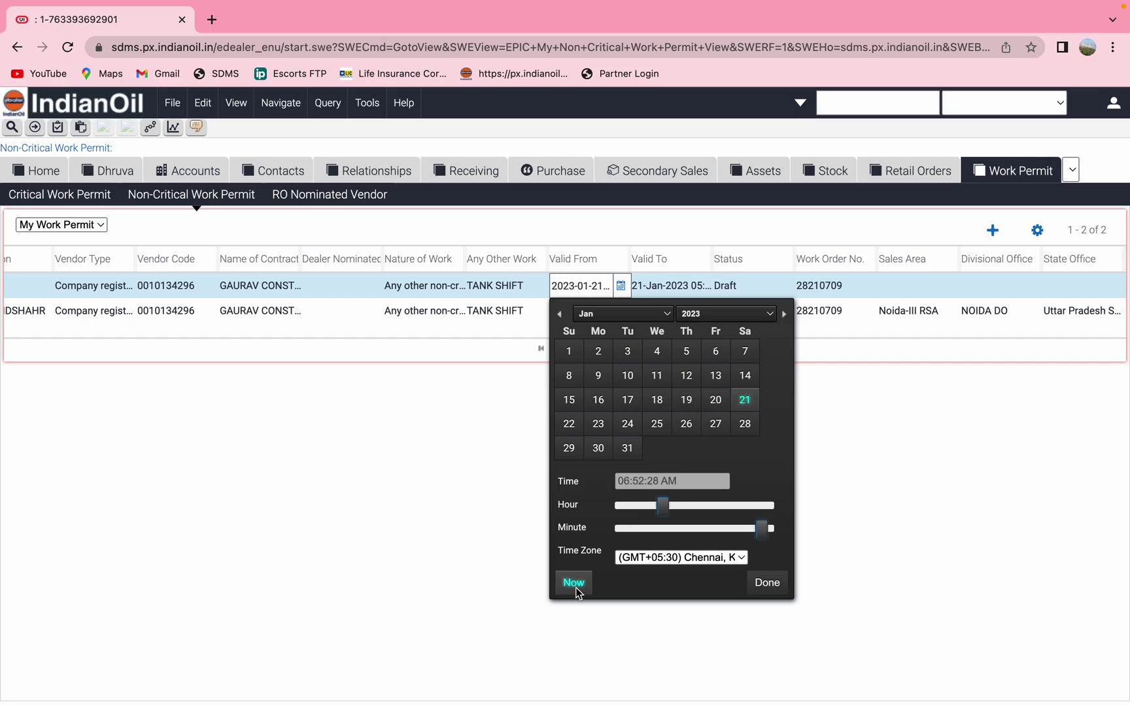
click(774, 592)
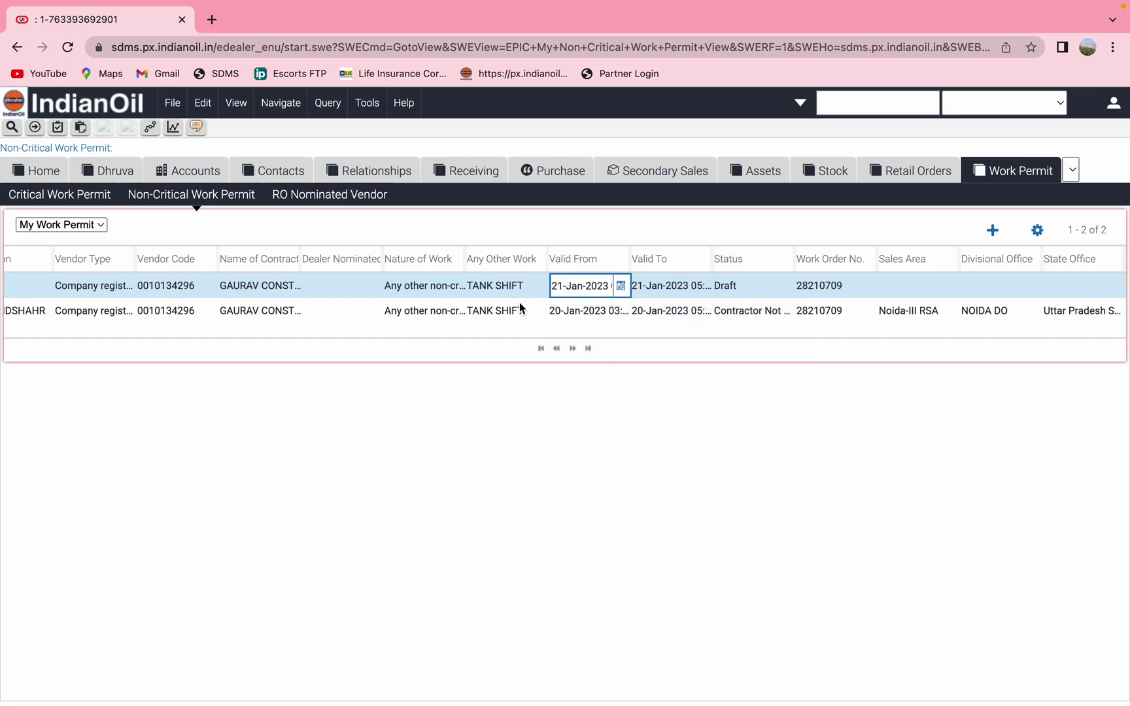
scroll(519, 302, left, 10)
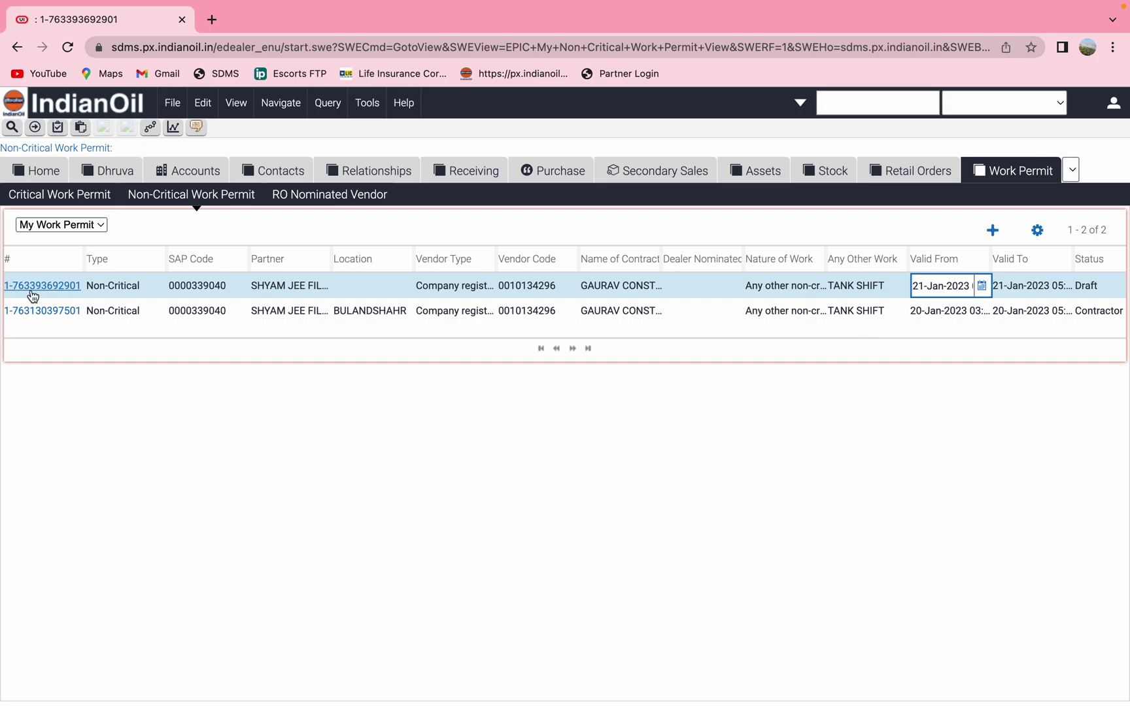
Acknowledge the 8-hour limit alert and move the Valid From time to 09:52
click(33, 292)
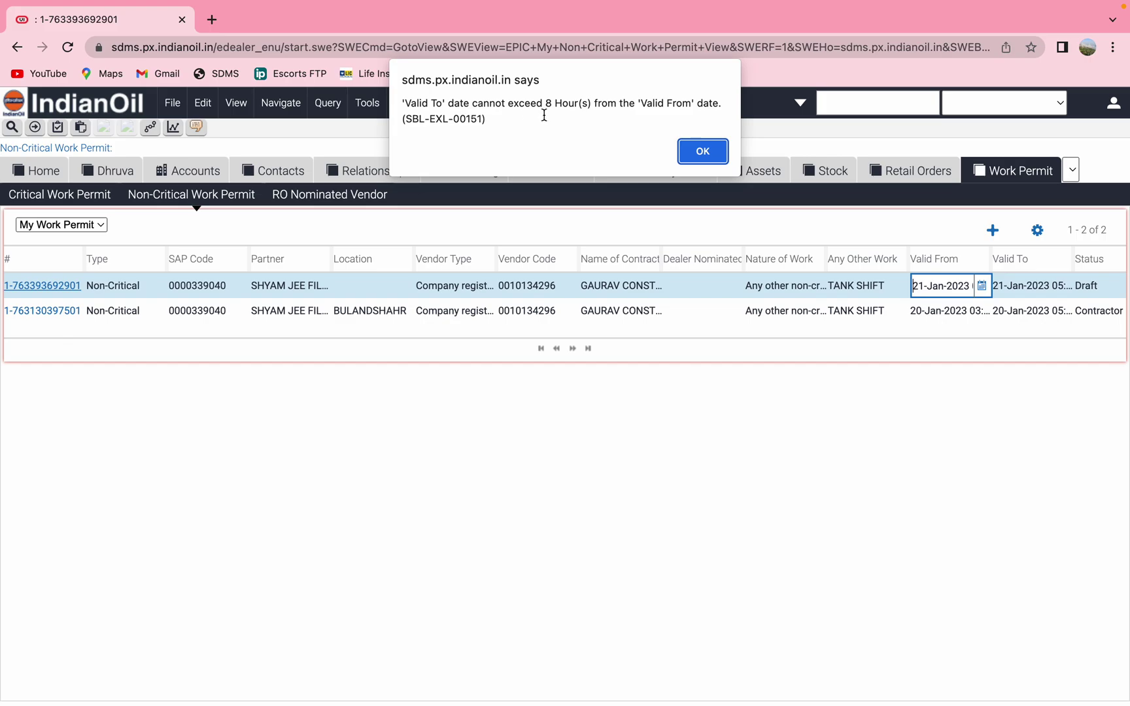
click(702, 150)
click(982, 286)
click(1013, 507)
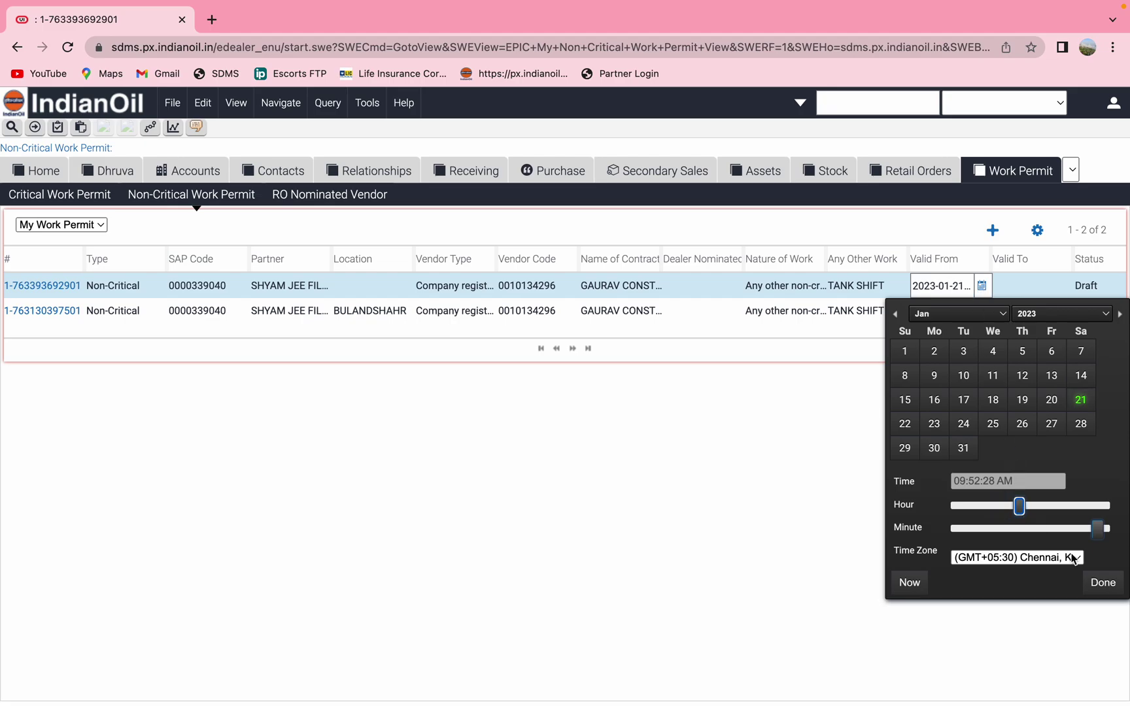
click(1103, 583)
scroll(482, 289, left, 5)
scroll(483, 289, right, 5)
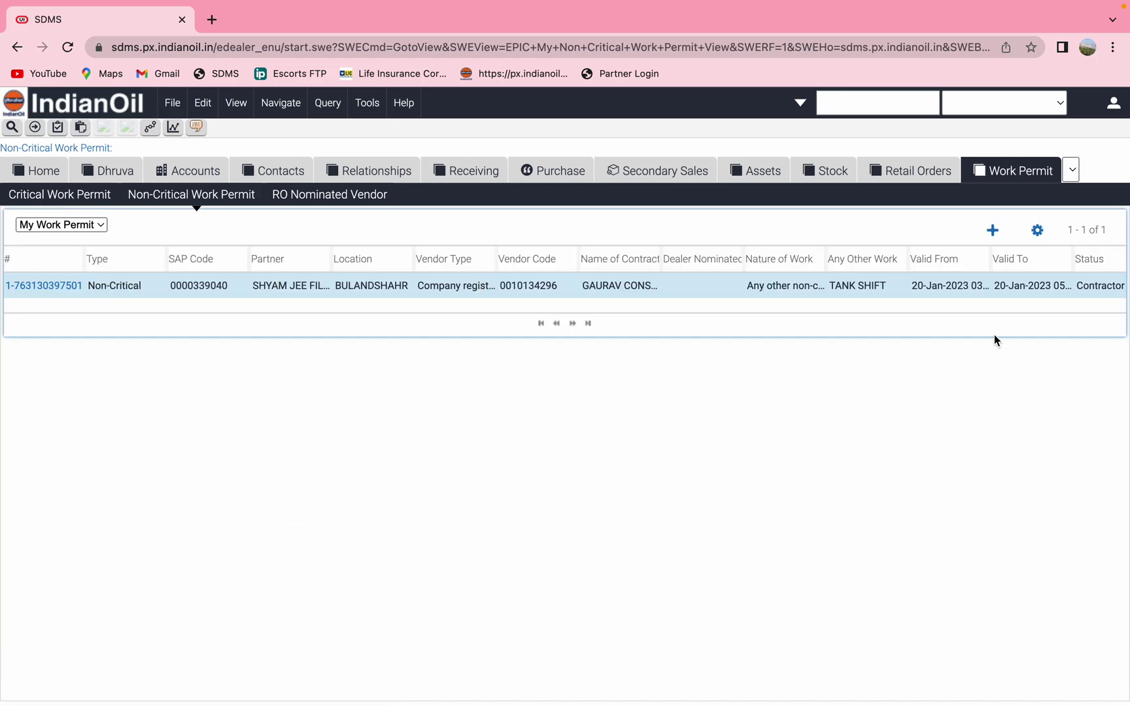
Add another permit record with Vendor Type set to Company registered Vendor
click(992, 230)
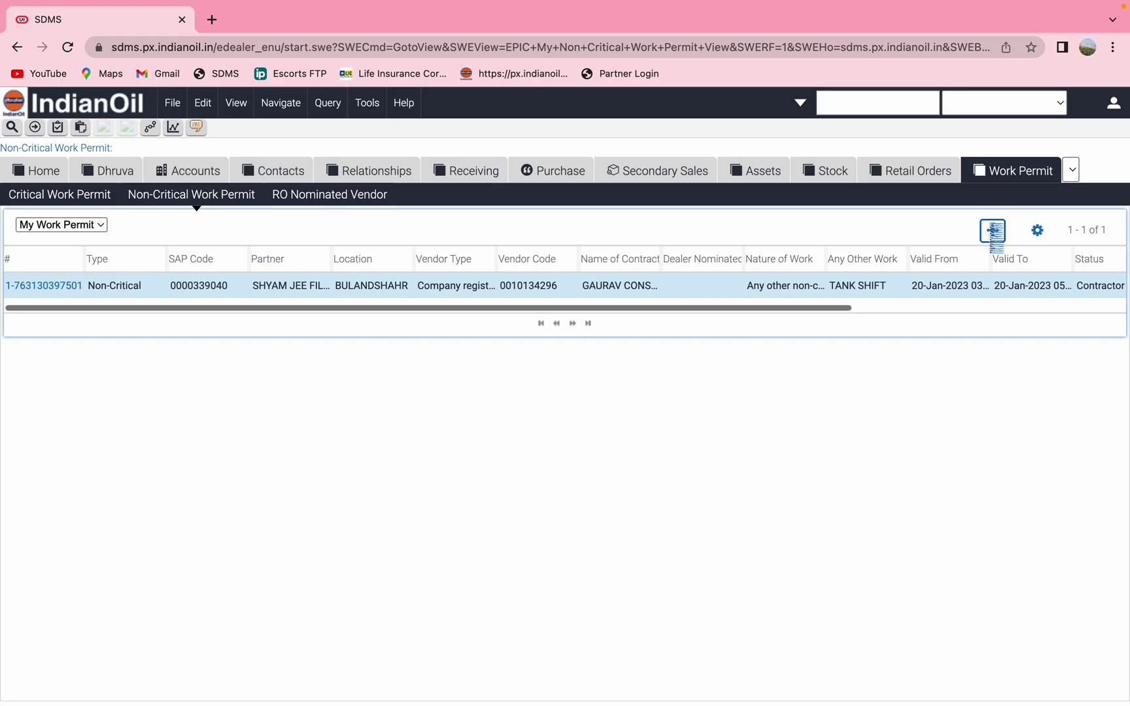
click(488, 290)
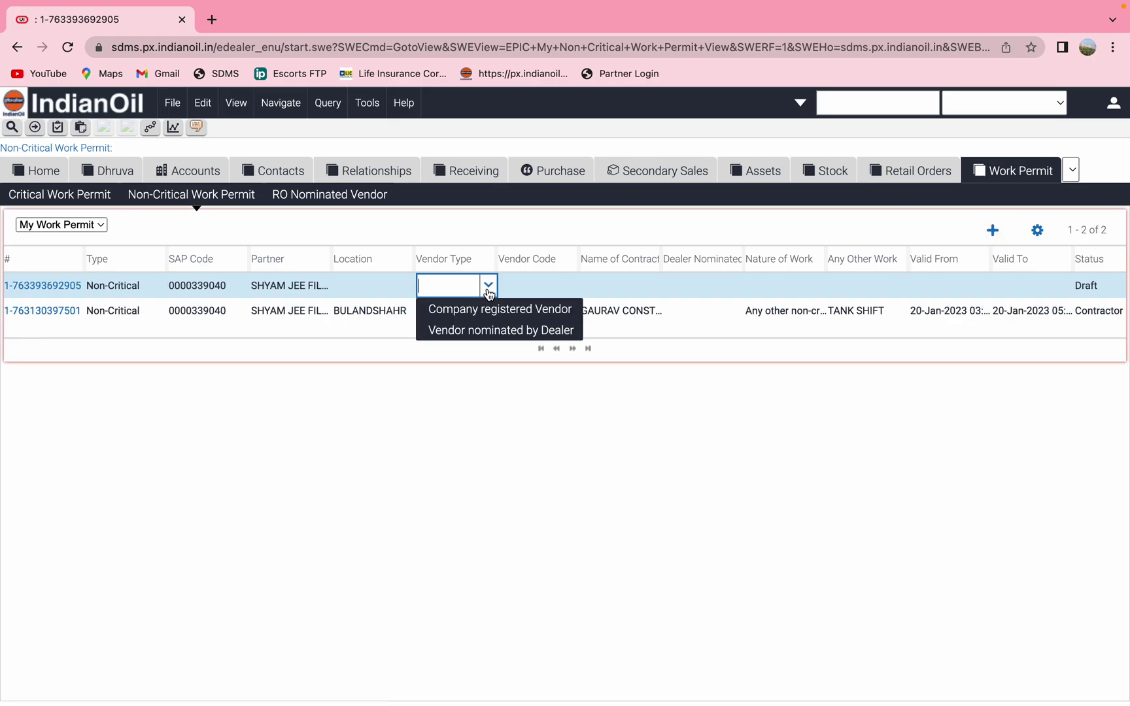
click(467, 310)
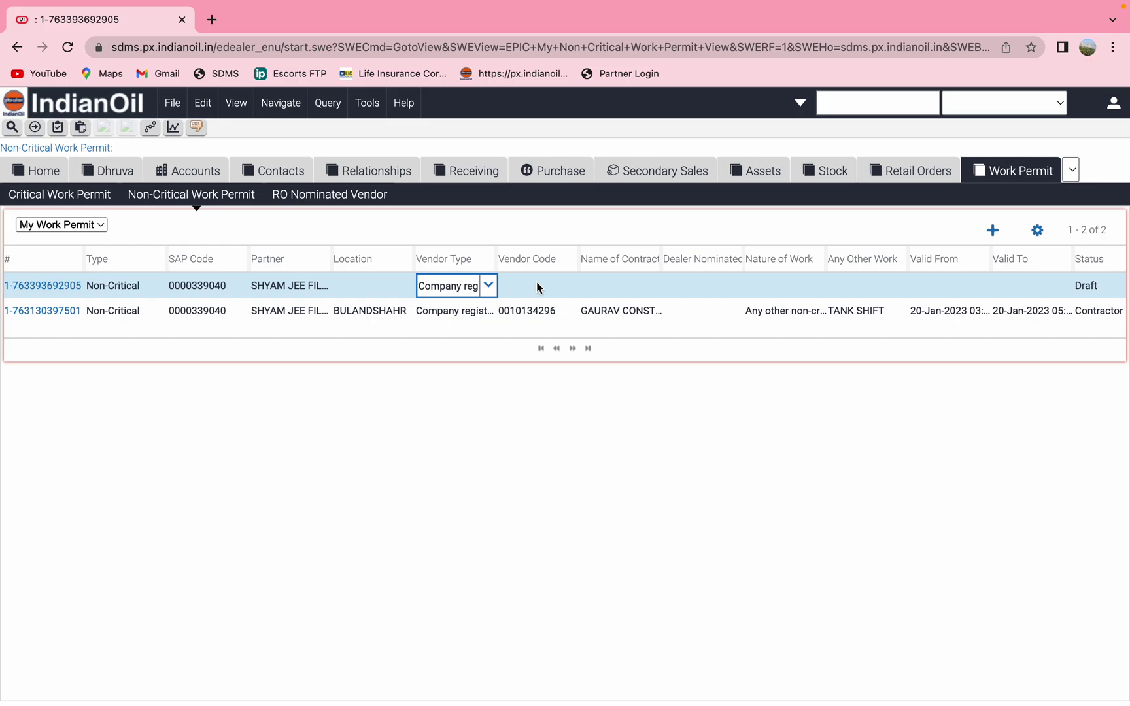
Search the vendor lookup by vendor code and accept the found vendor
click(536, 283)
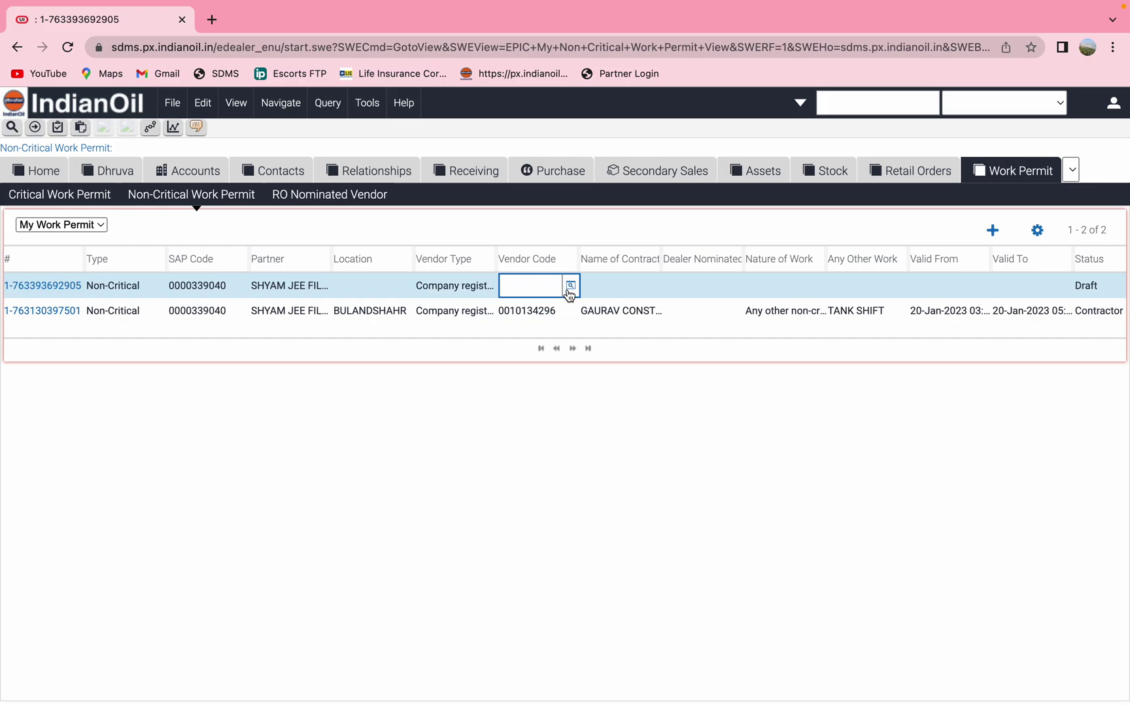
click(570, 285)
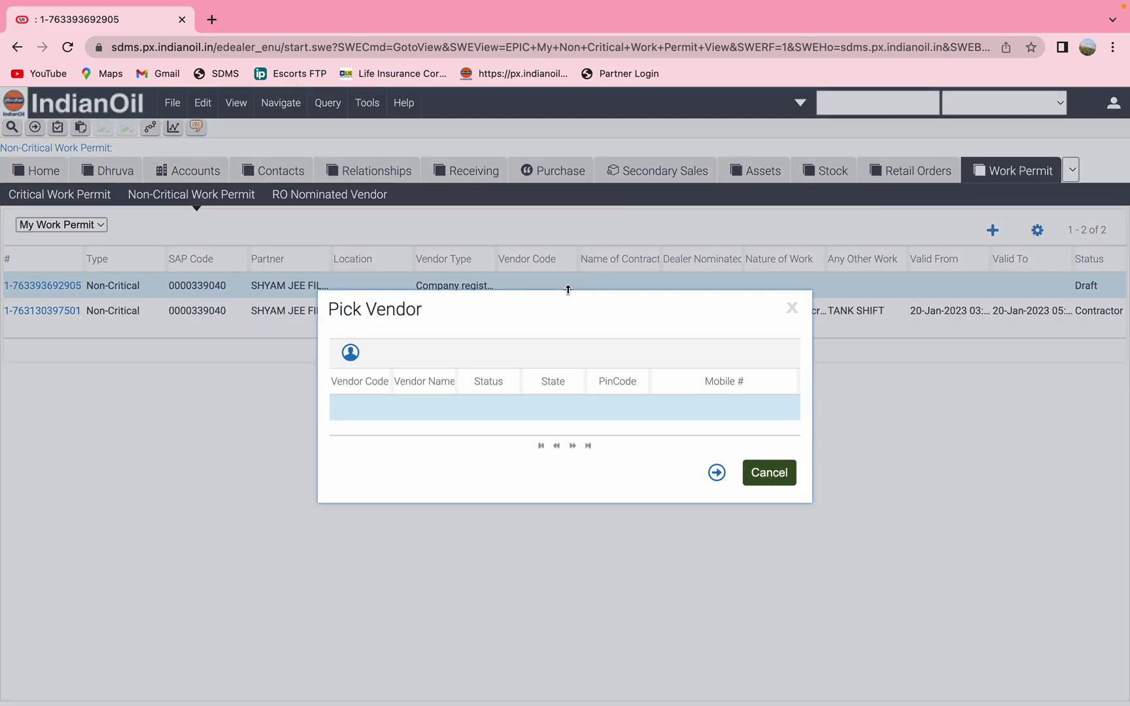
click(357, 409)
text(00)
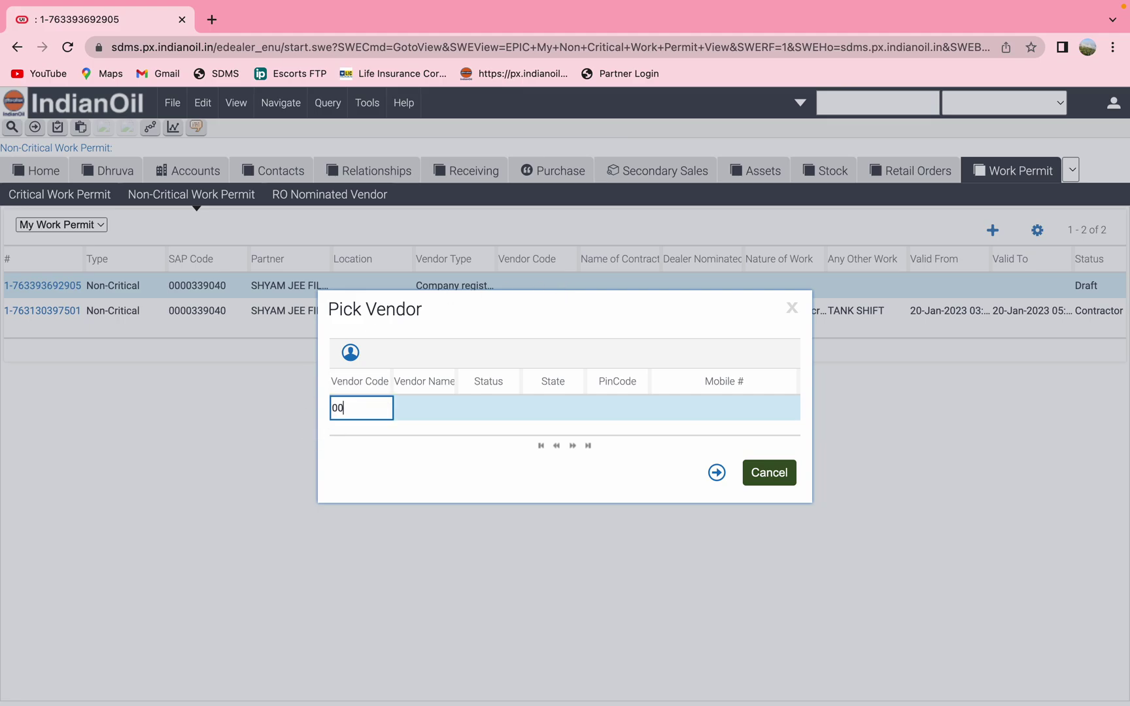
text(10134296)
click(718, 472)
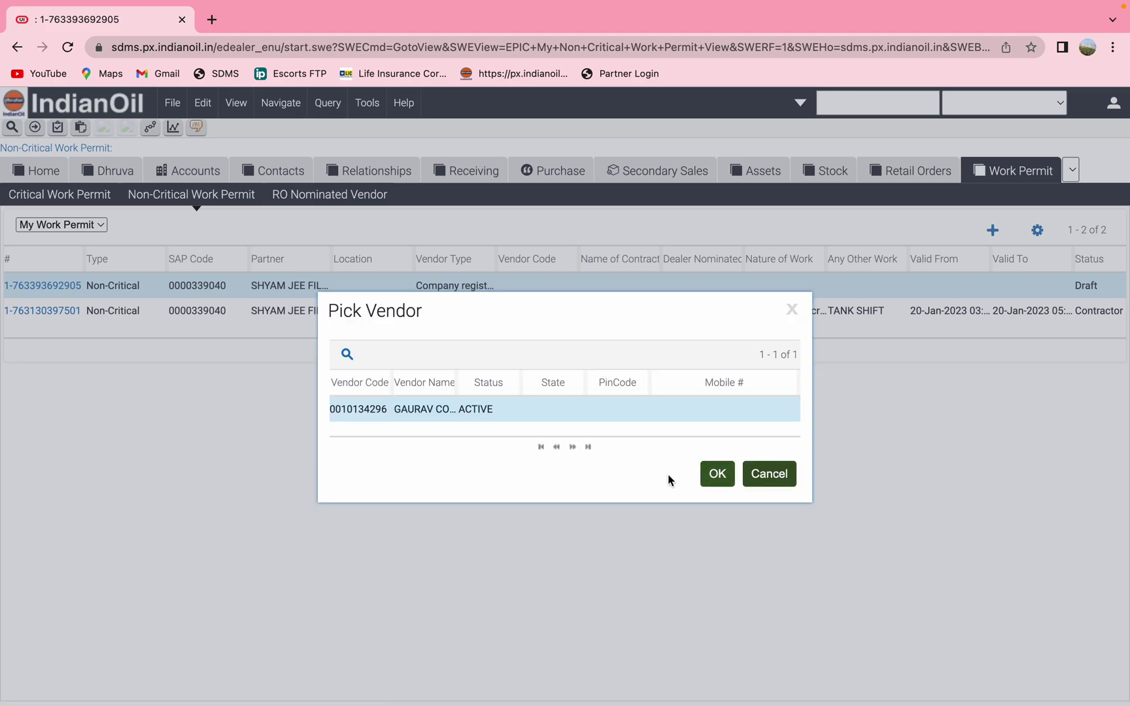
click(719, 475)
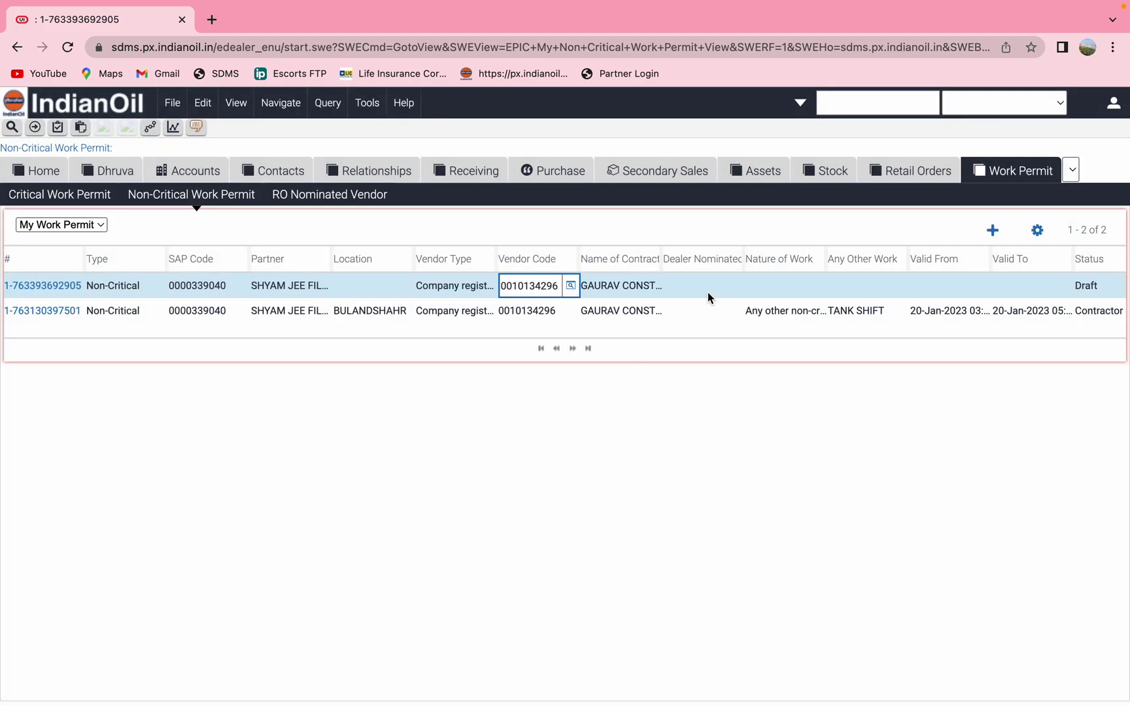
Choose 'Any other non-critical job not listed' as Nature of Work and enter TANK SHIFT as the other work
click(796, 286)
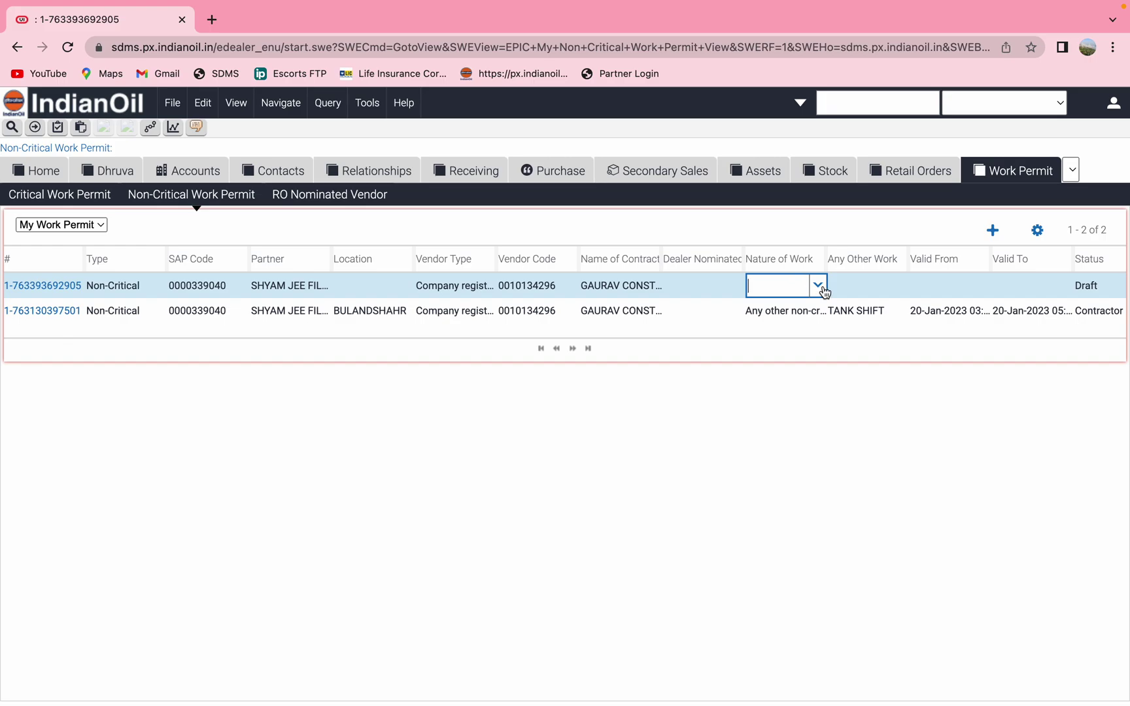
click(818, 286)
click(693, 521)
click(872, 290)
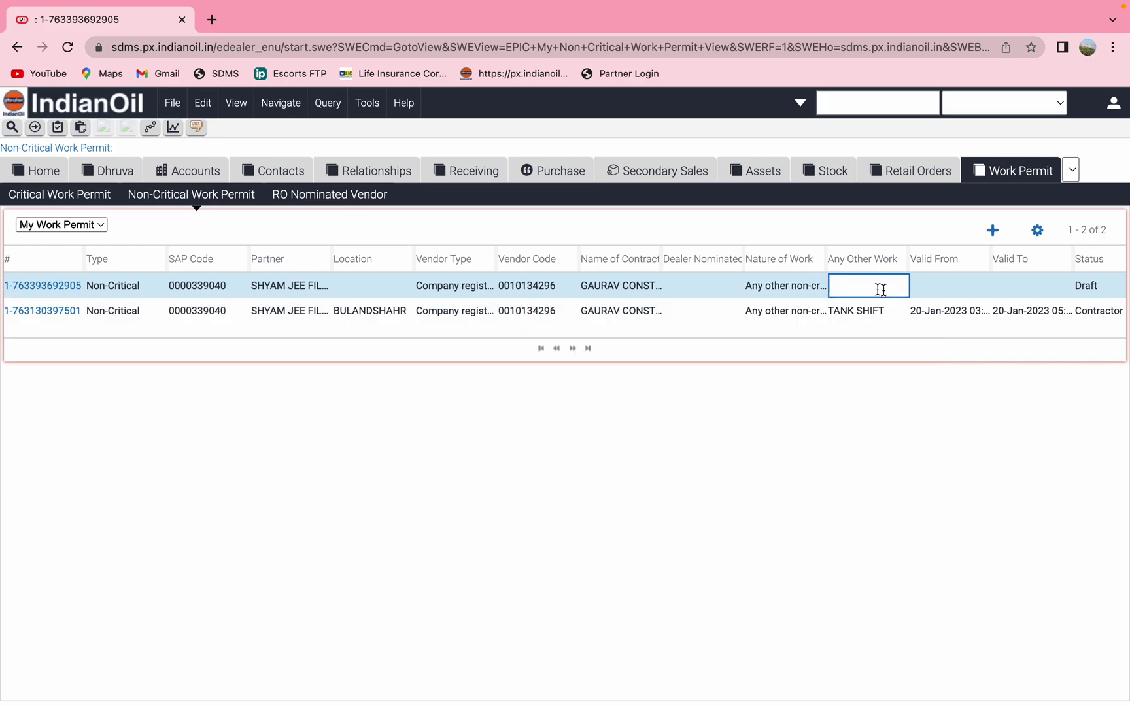
text(TA)
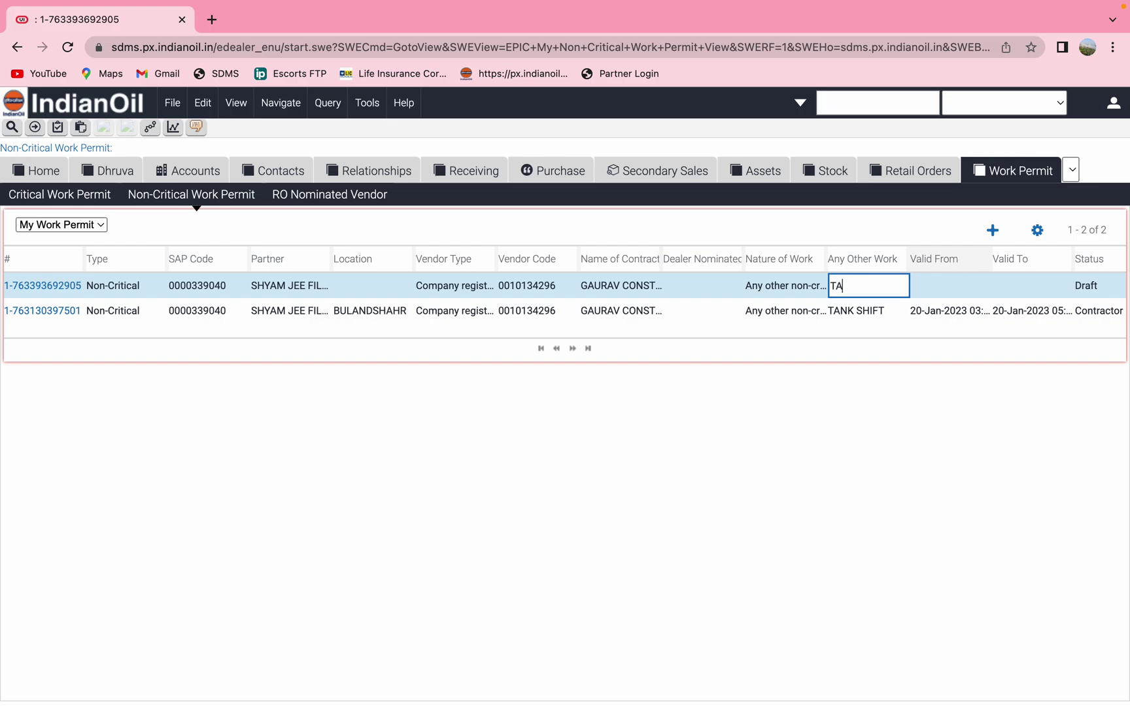
text(NK SHIFT)
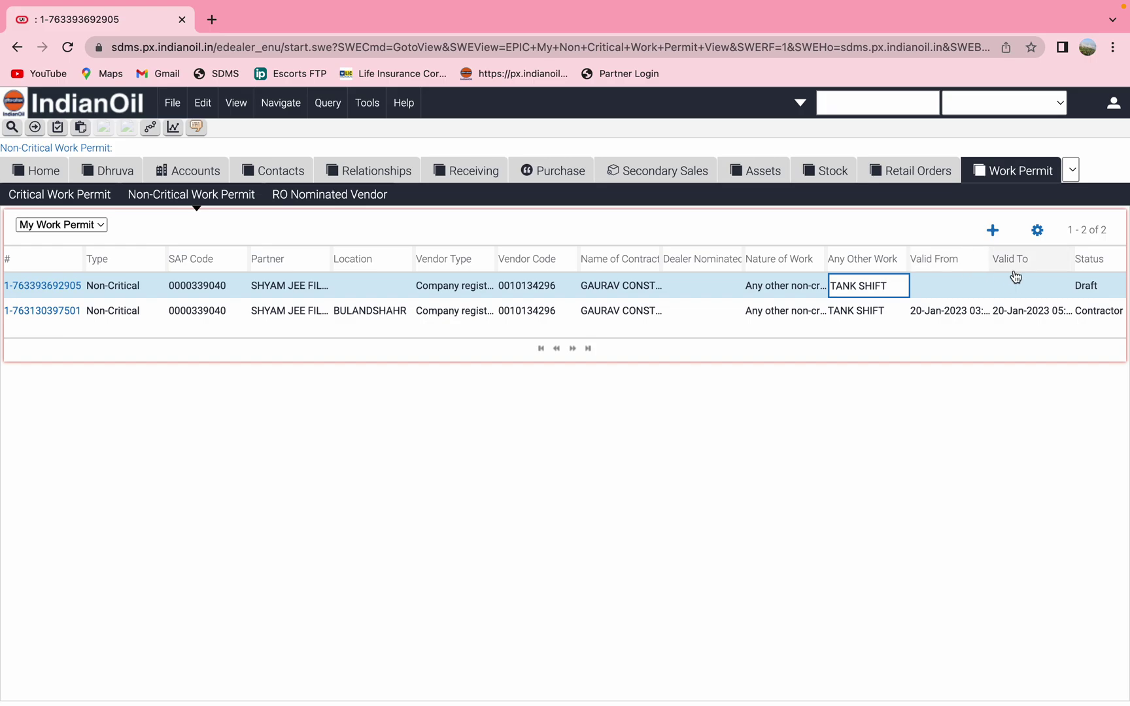
click(942, 285)
click(983, 286)
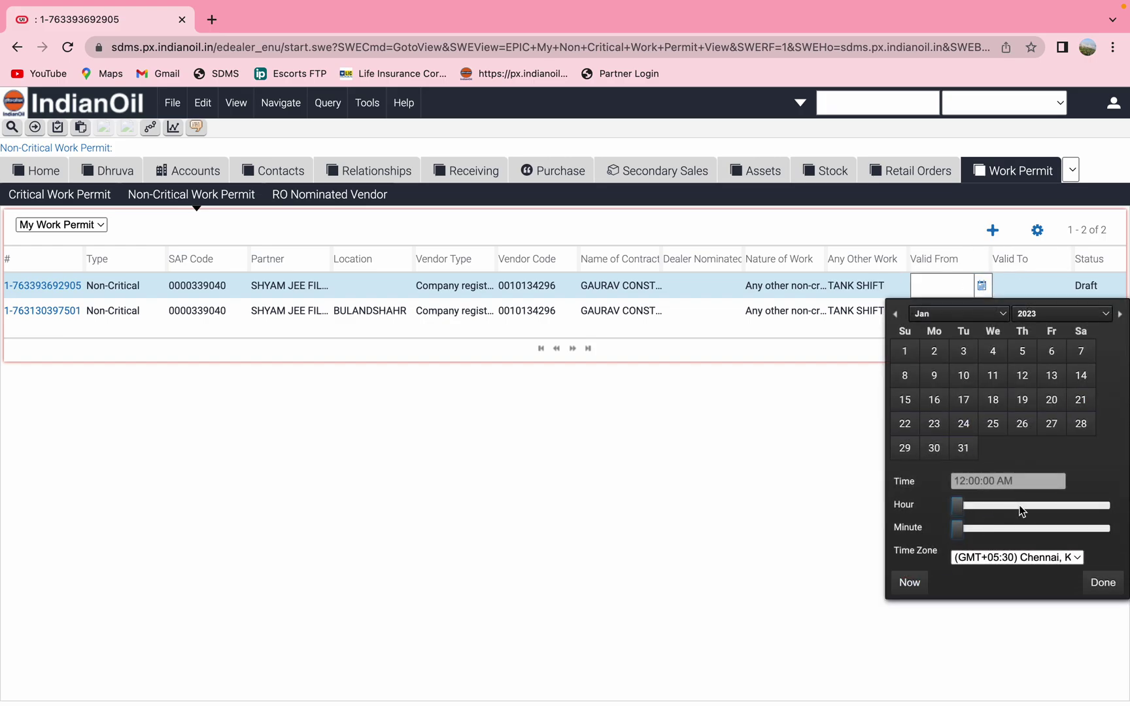
Set Valid From to 21-Jan-2023 at 09:00 AM
click(1086, 400)
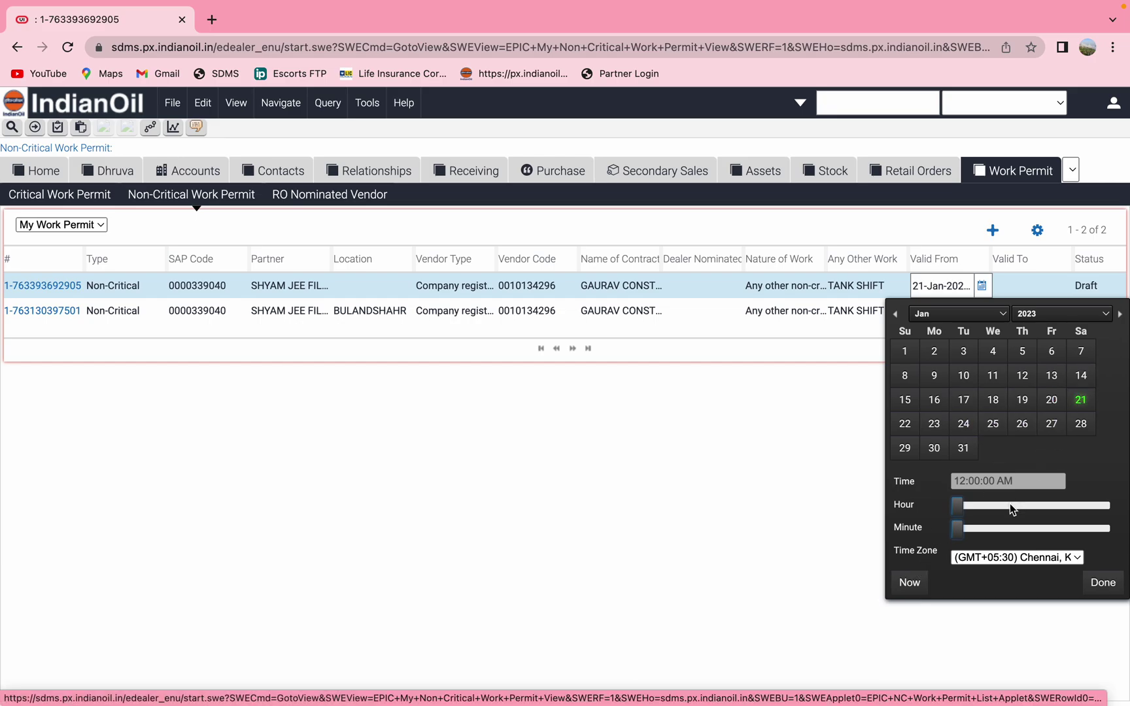
click(1035, 506)
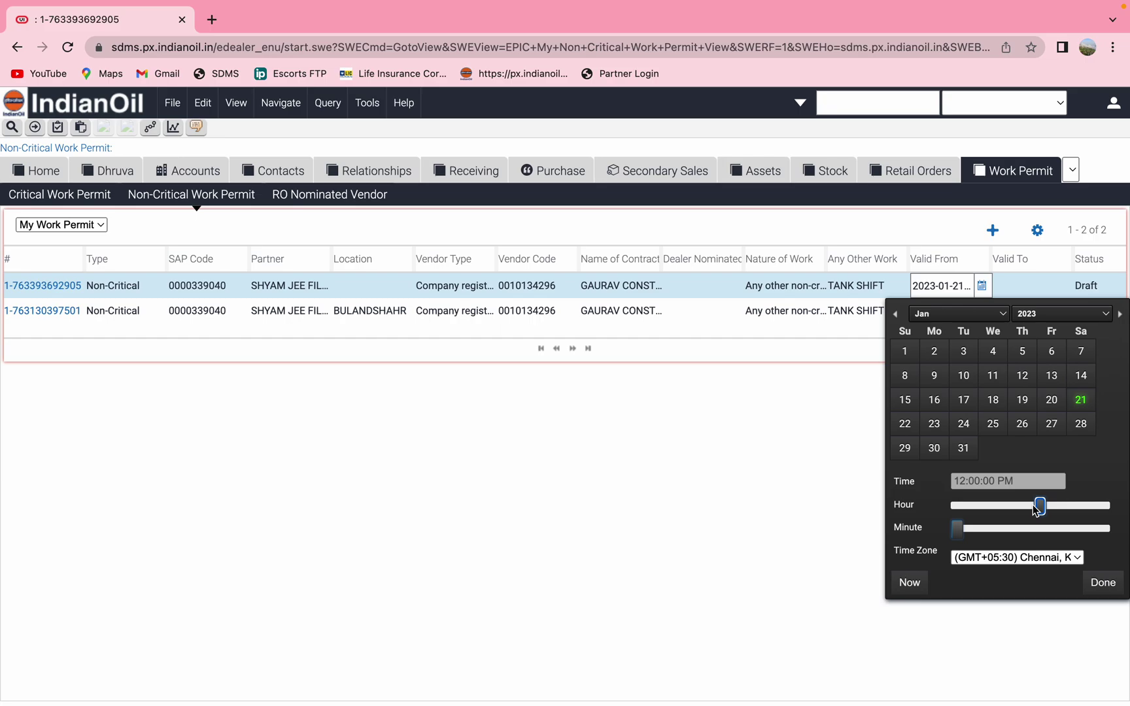
click(1030, 510)
click(1020, 505)
click(1018, 508)
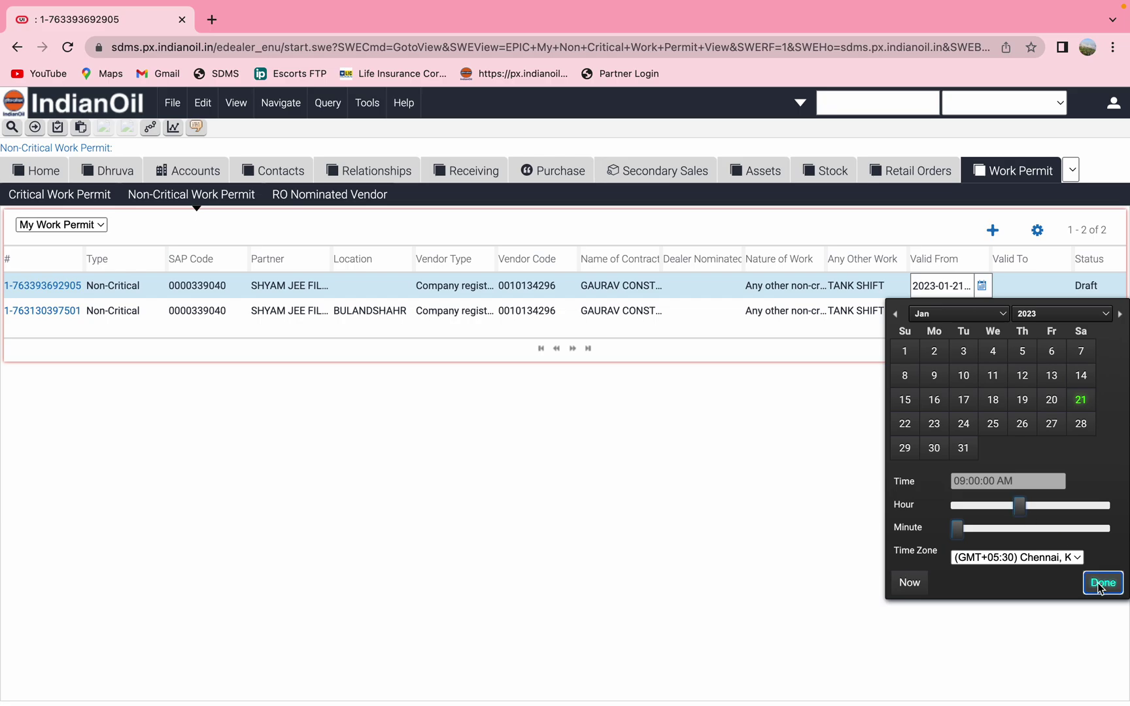
click(1100, 582)
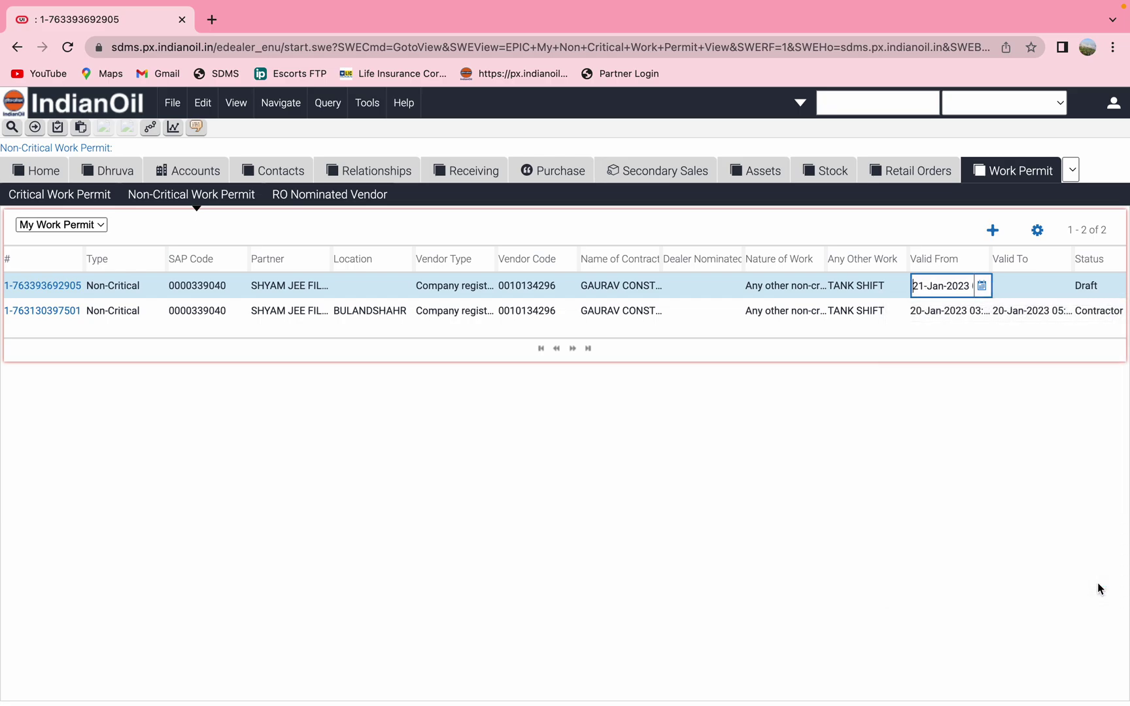
Set Valid To to 21-Jan-2023 at 05:00 PM
click(1021, 285)
click(1065, 286)
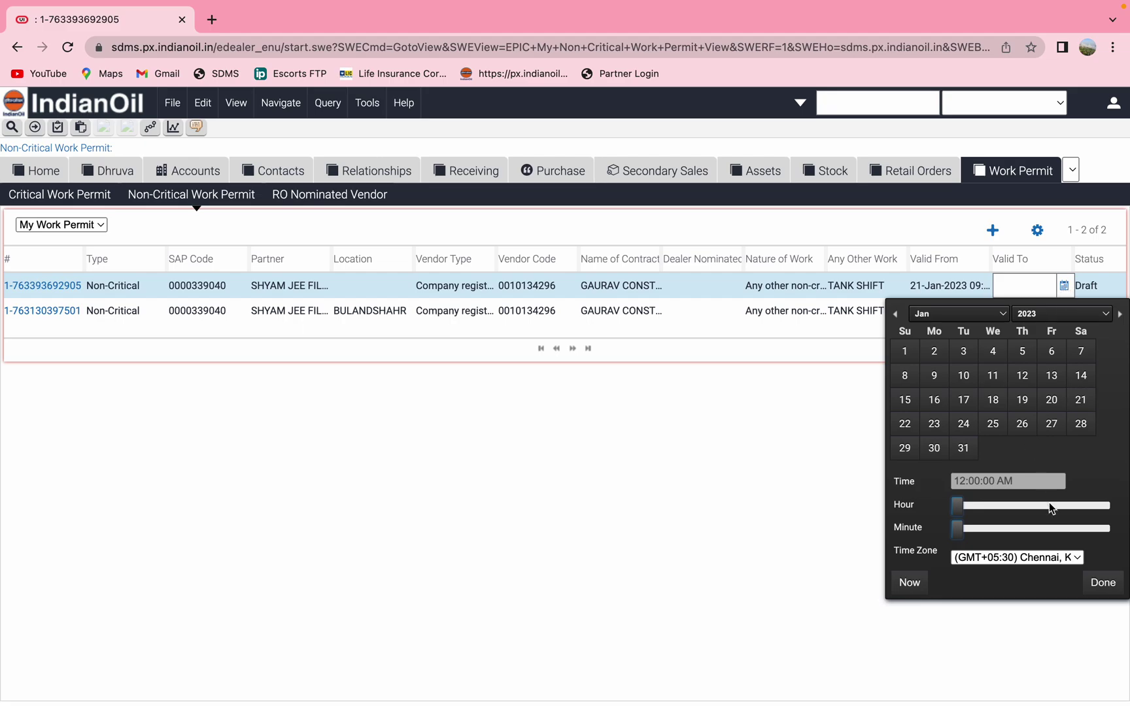
click(1081, 401)
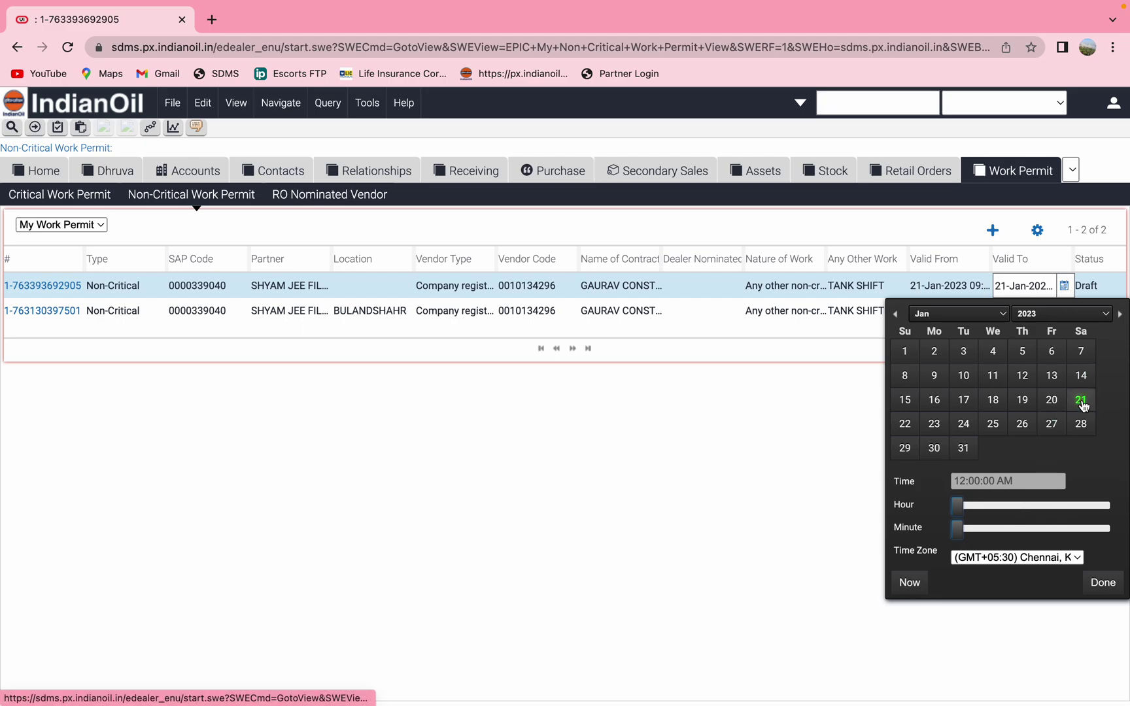
click(1061, 509)
drag(1065, 511, 1072, 509)
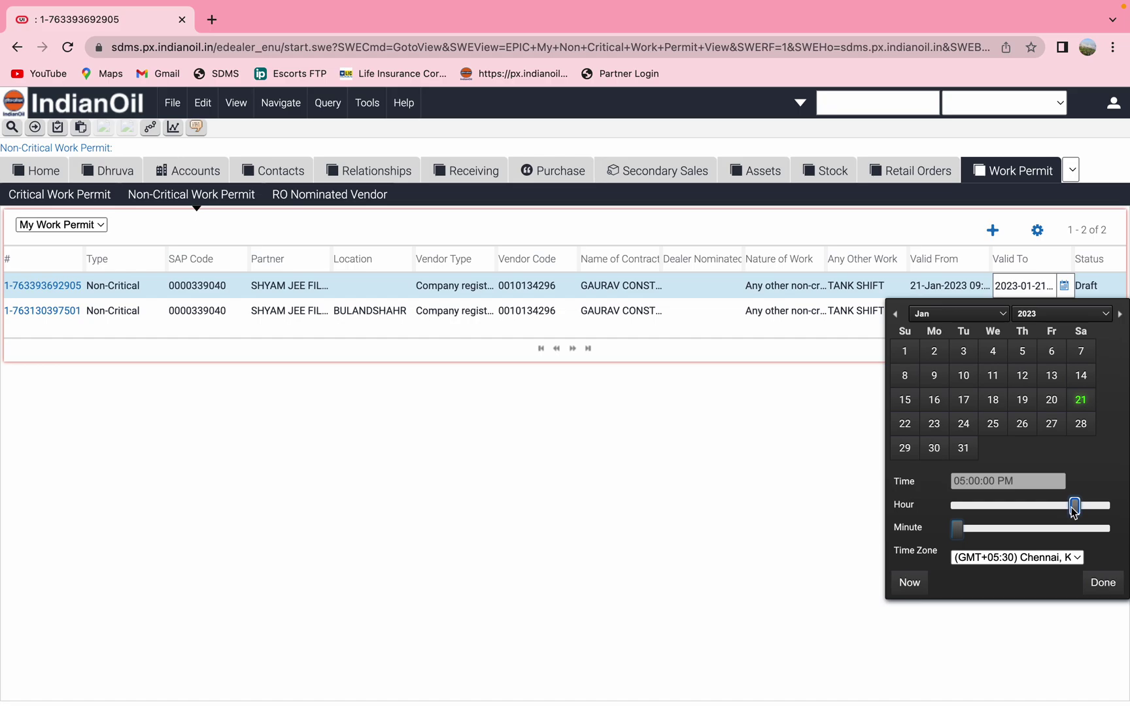
click(1103, 582)
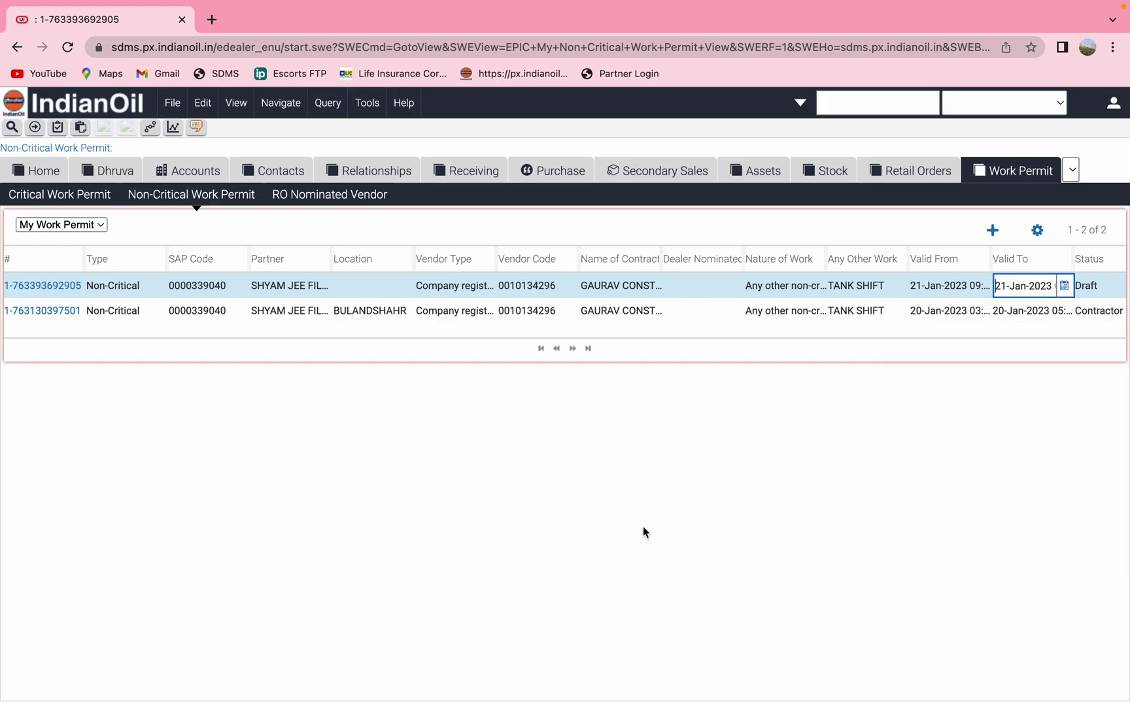
Enter work order number 28210709 on the draft row, save, and dismiss the validation error
scroll(805, 288, right, 5)
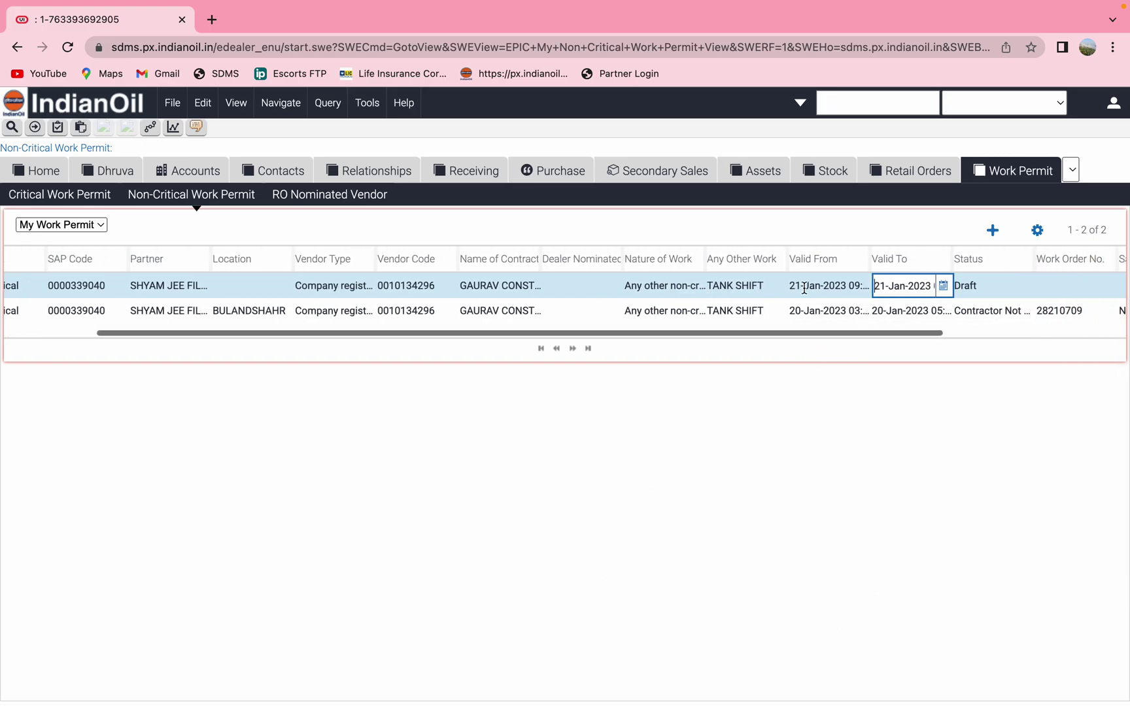
click(825, 287)
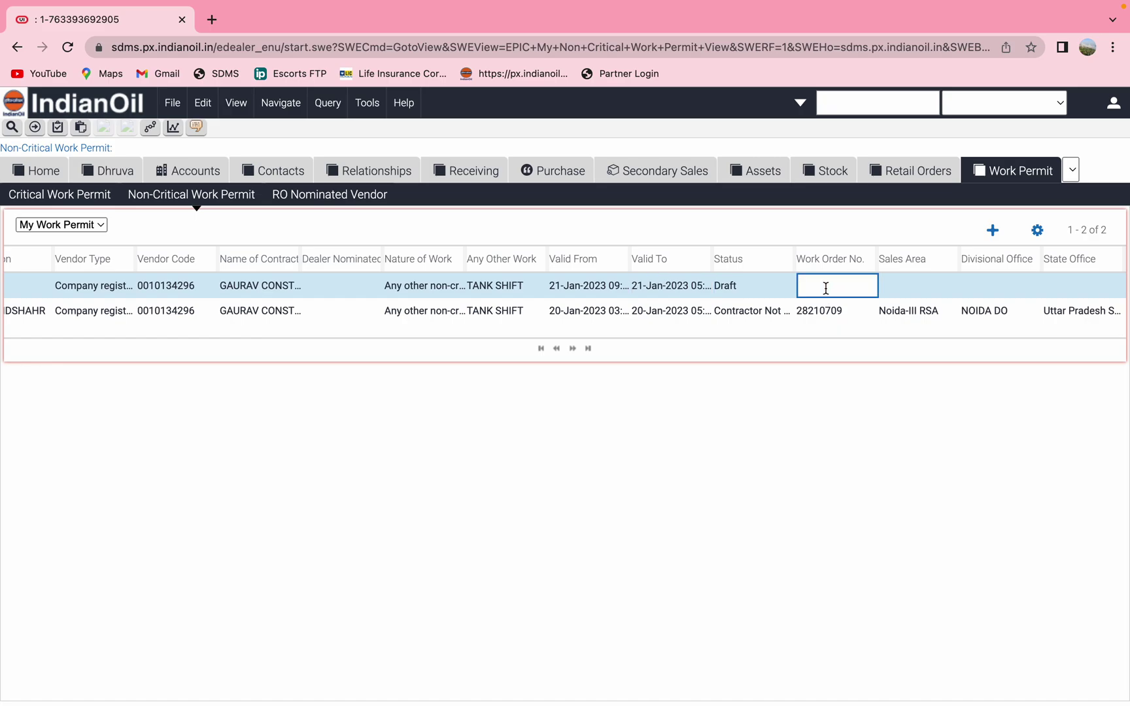
text(28210709)
key(ctrl+s)
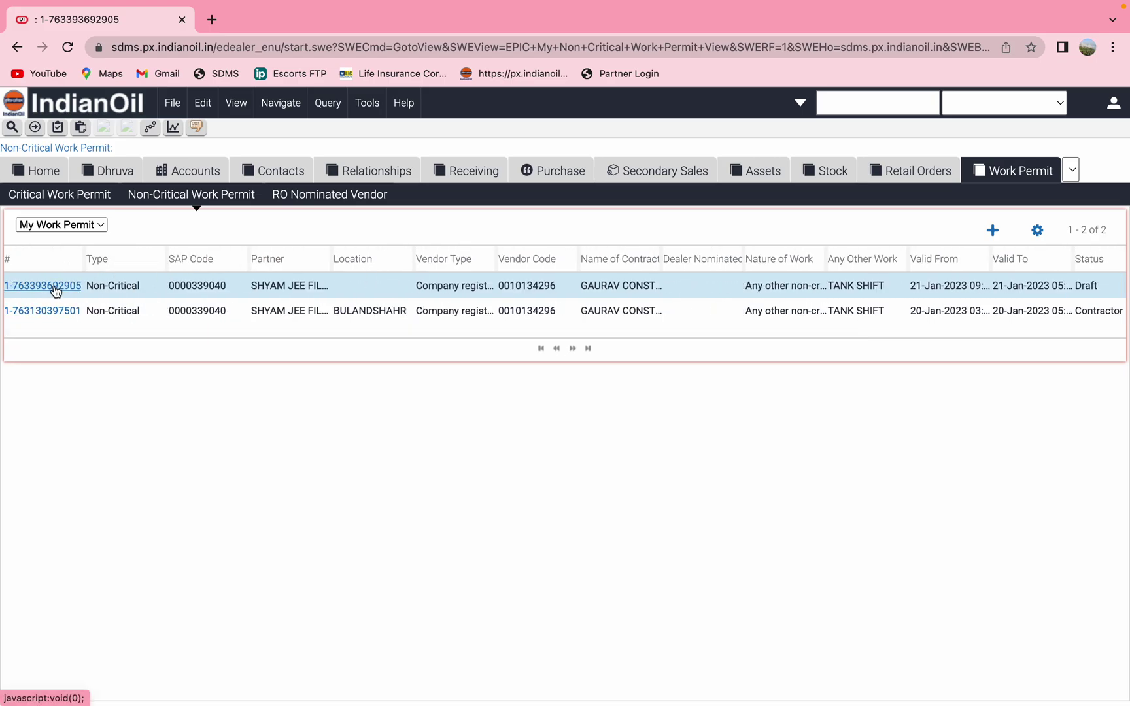
click(55, 291)
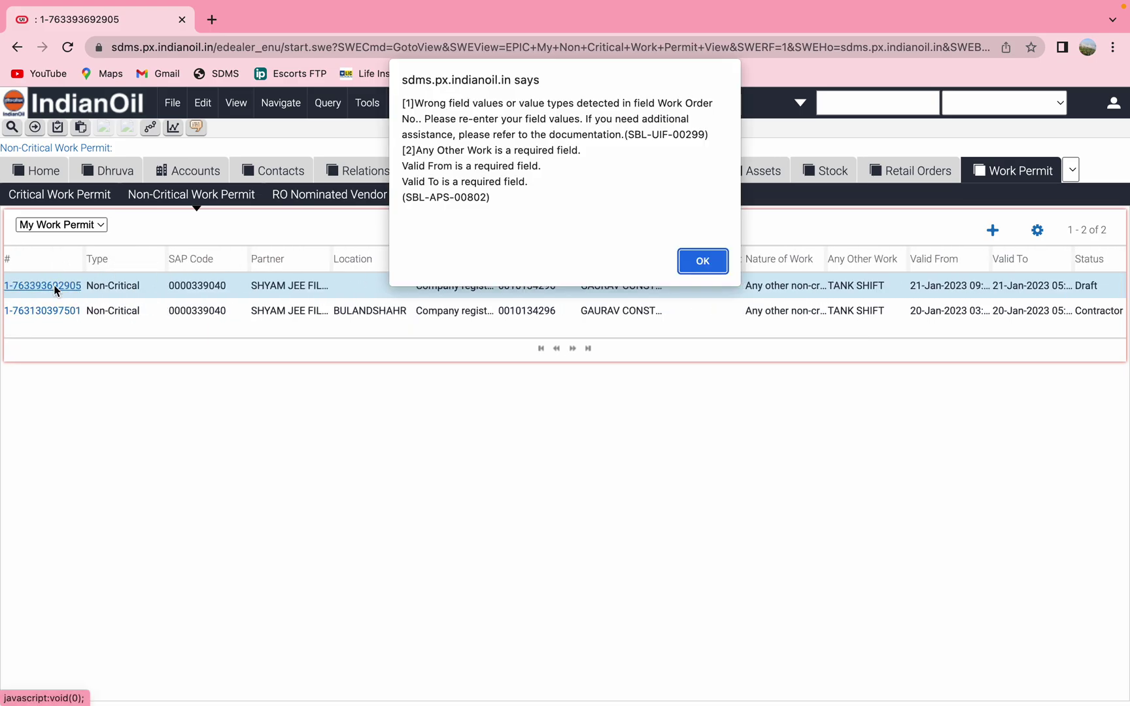
click(702, 262)
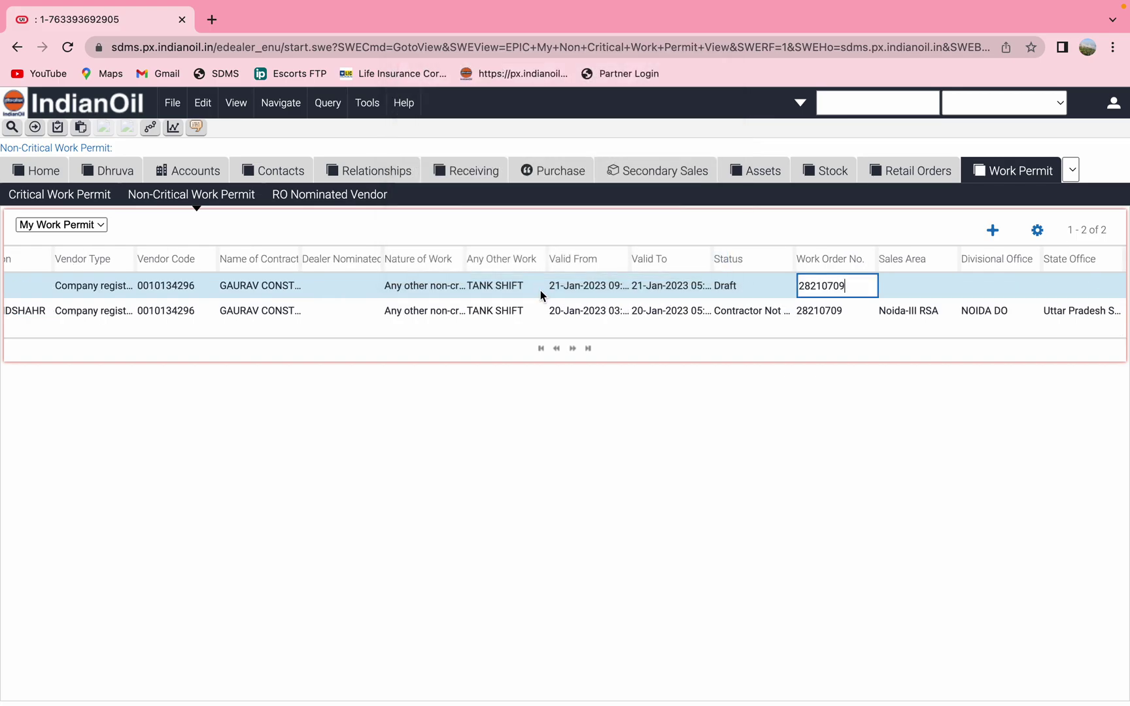
scroll(540, 290, left, 2)
scroll(540, 291, left, 5)
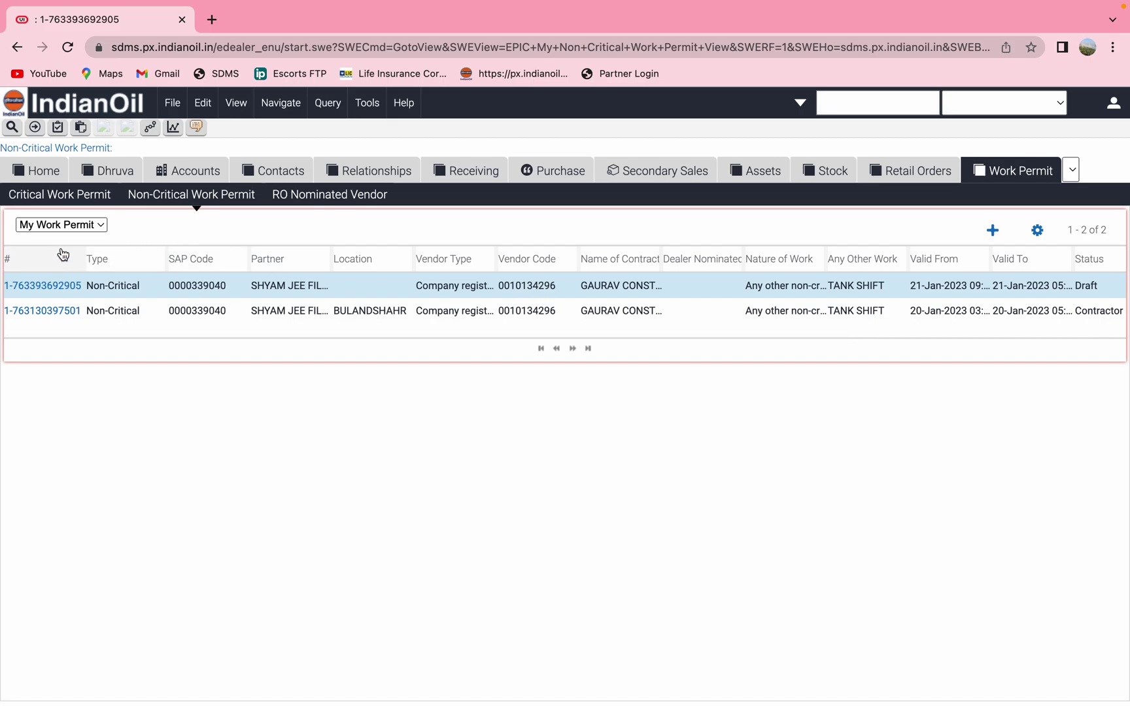
Open the draft permit's details and mark 'Equipment or Work Area inspected' as Done
click(55, 290)
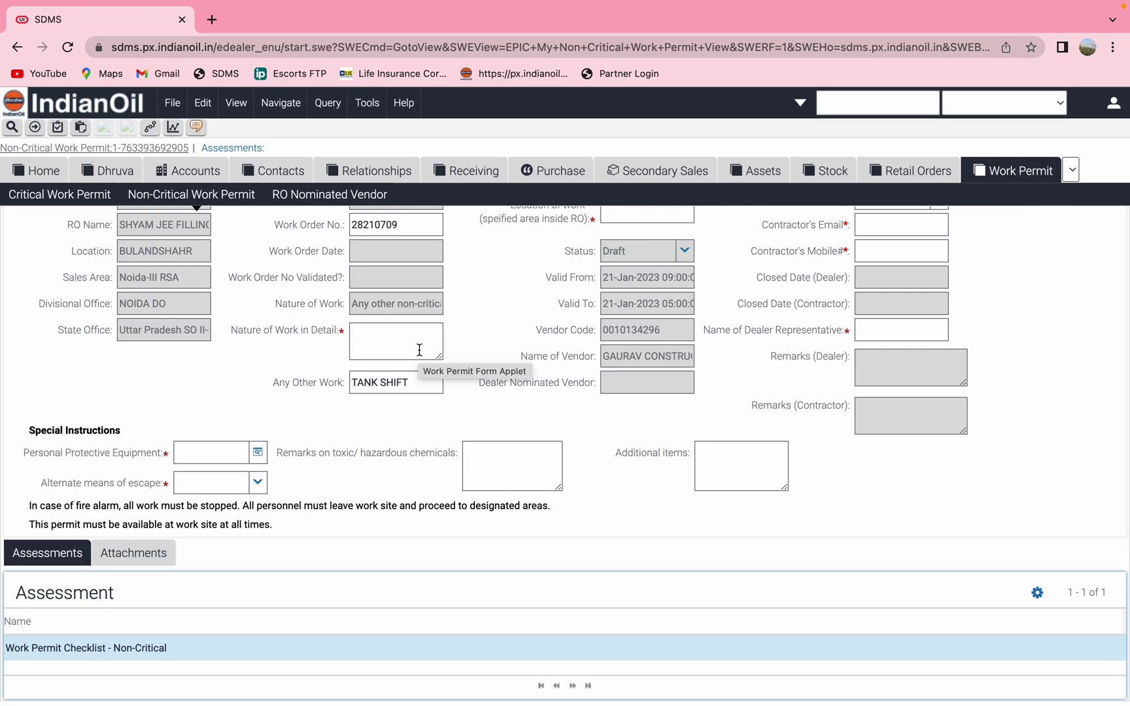
scroll(419, 350, down, 5)
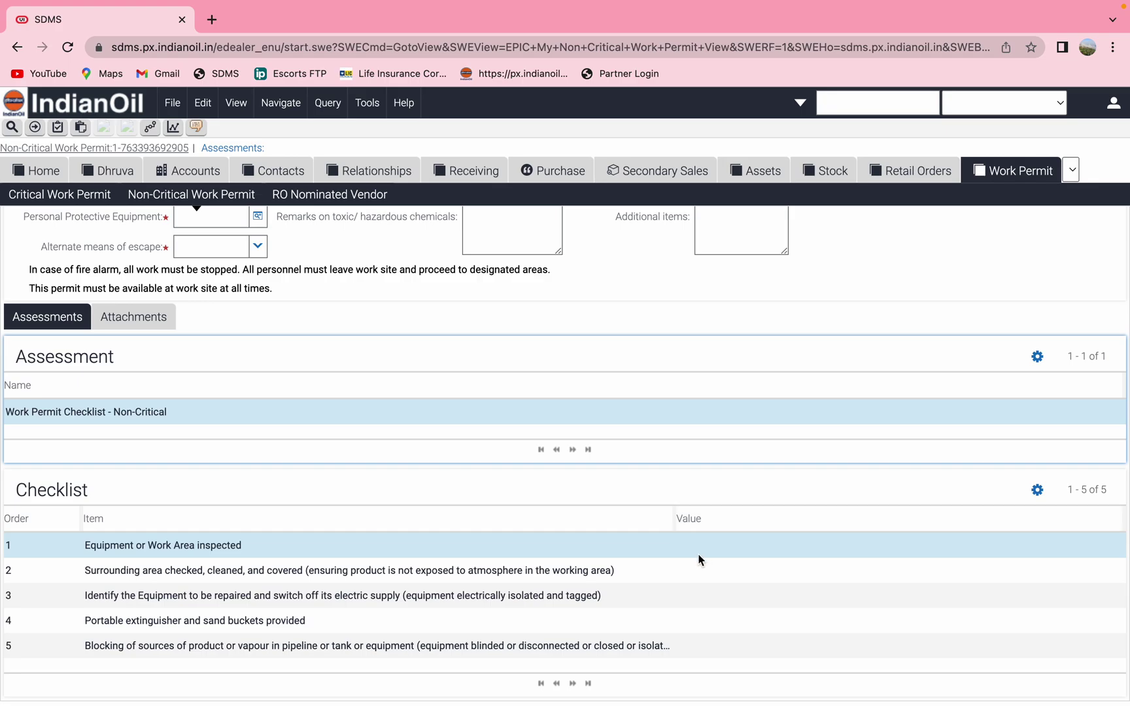
click(698, 555)
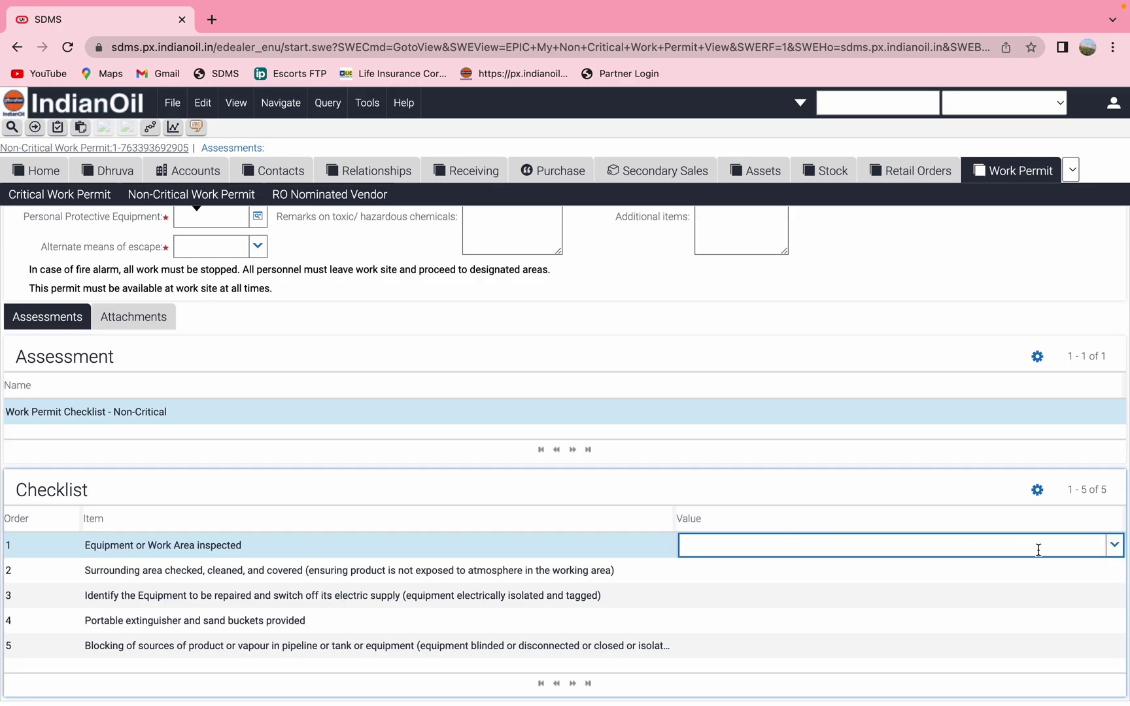
click(1116, 549)
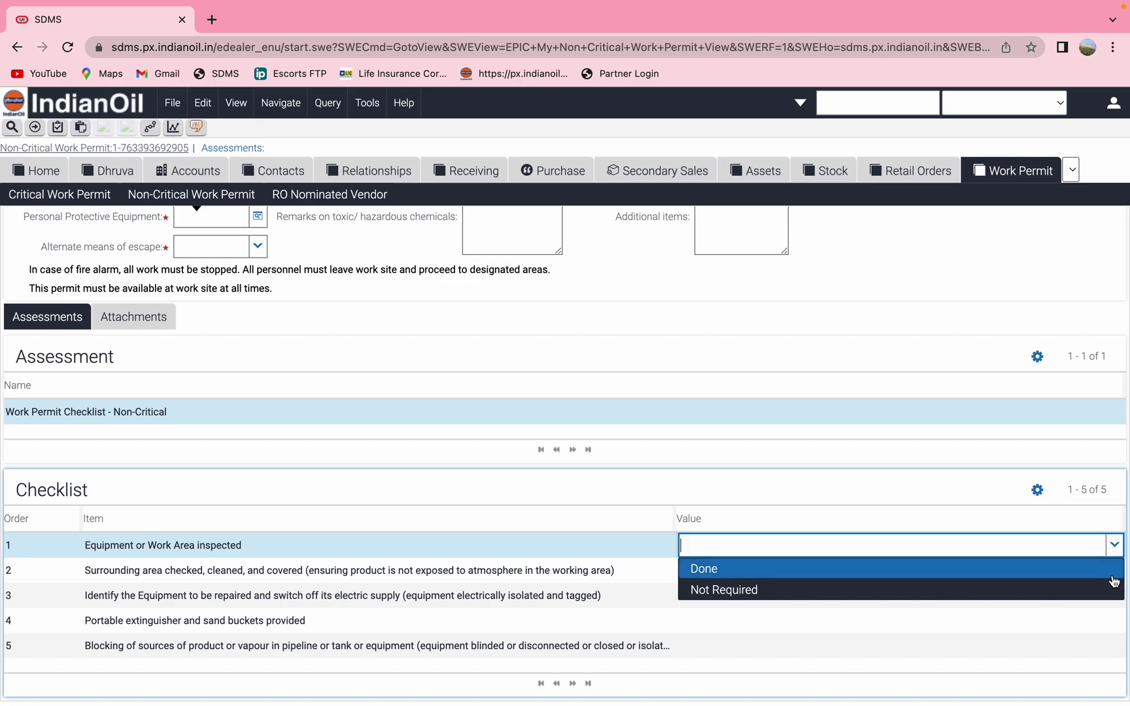
click(1111, 575)
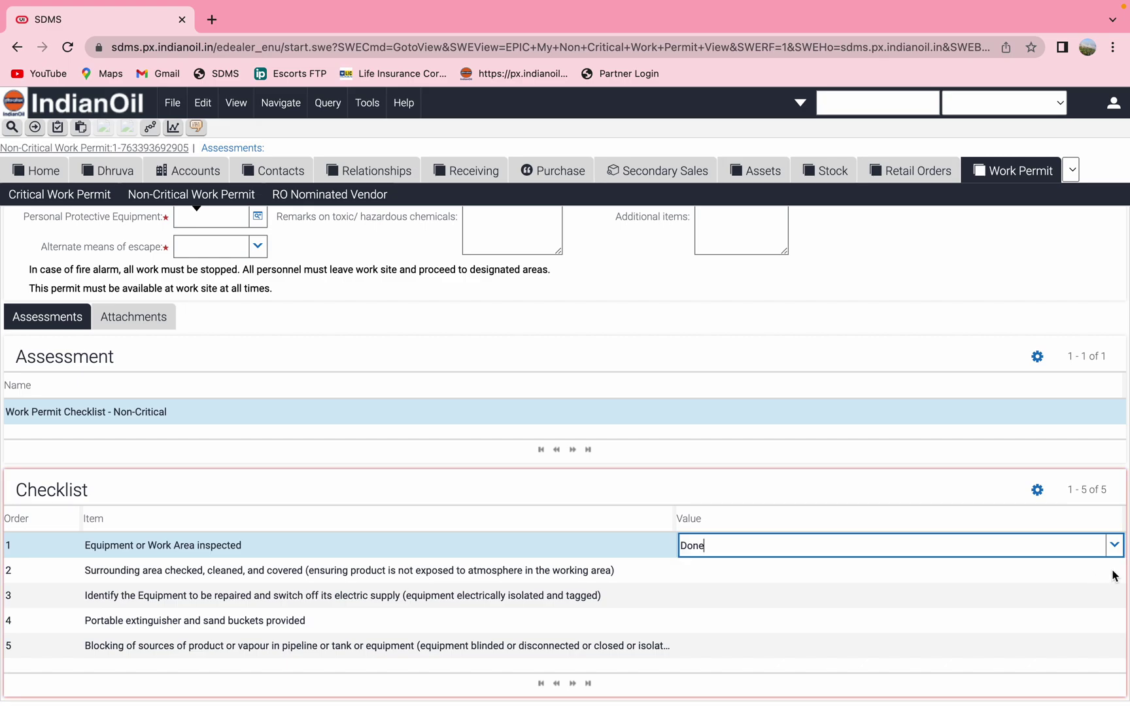
Mark checklist item 3 and the surrounding area check (item 2) as Done
click(1114, 574)
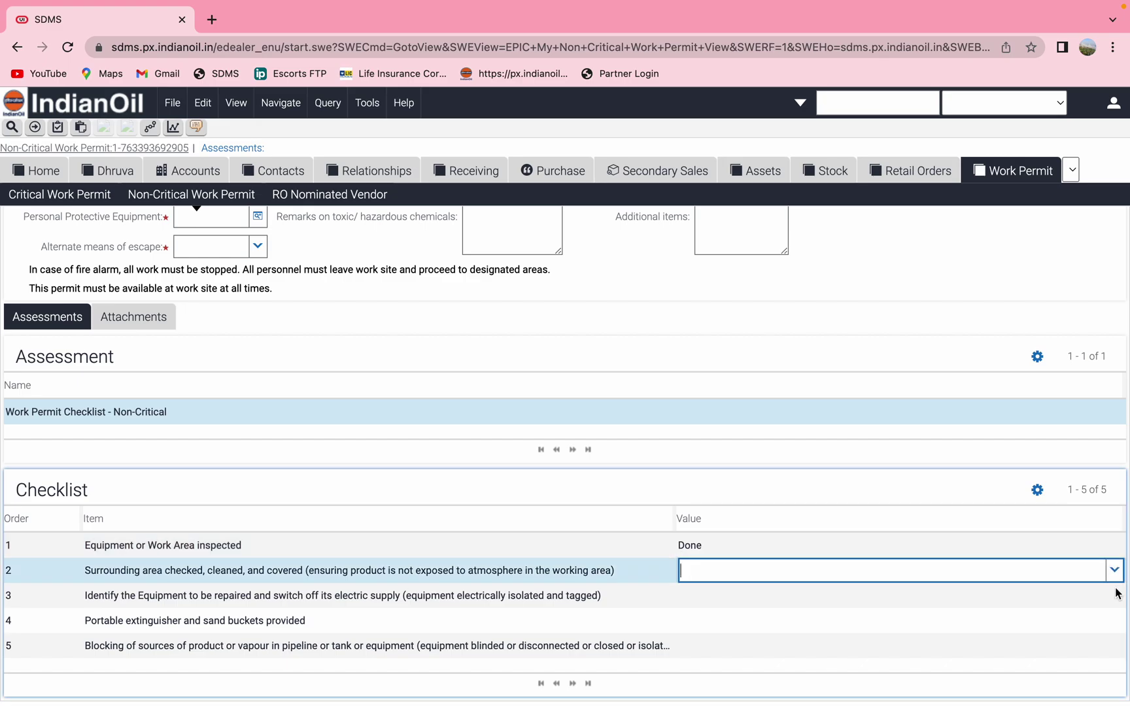
click(1118, 594)
click(1114, 595)
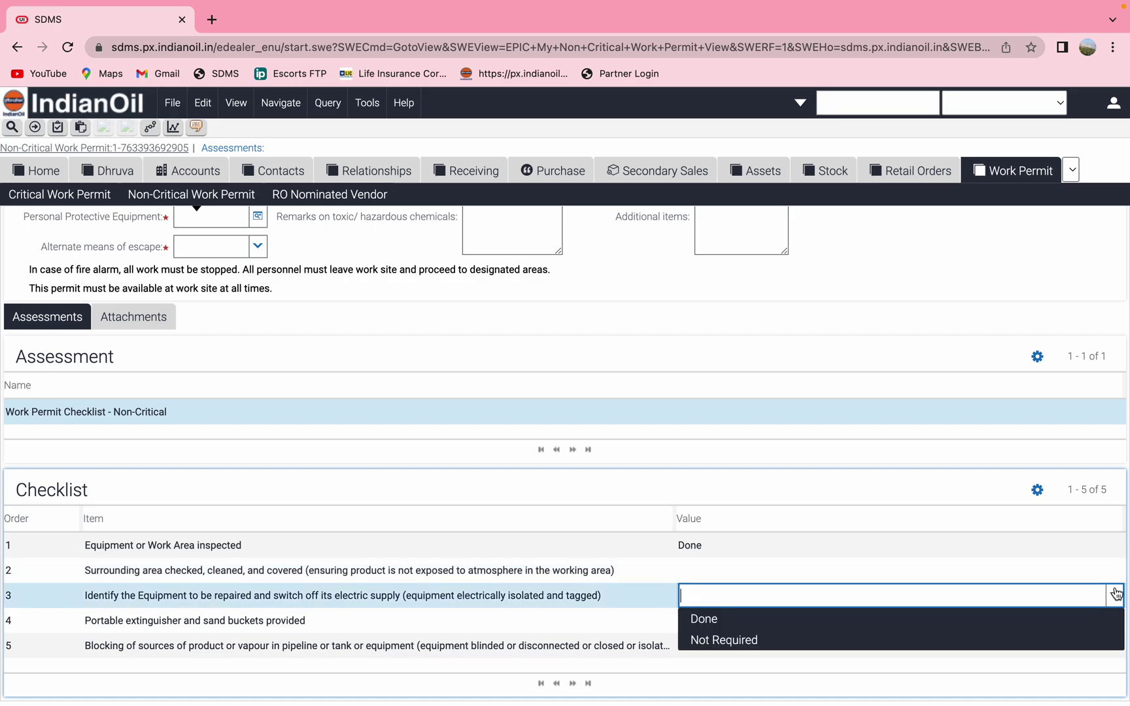
click(1101, 625)
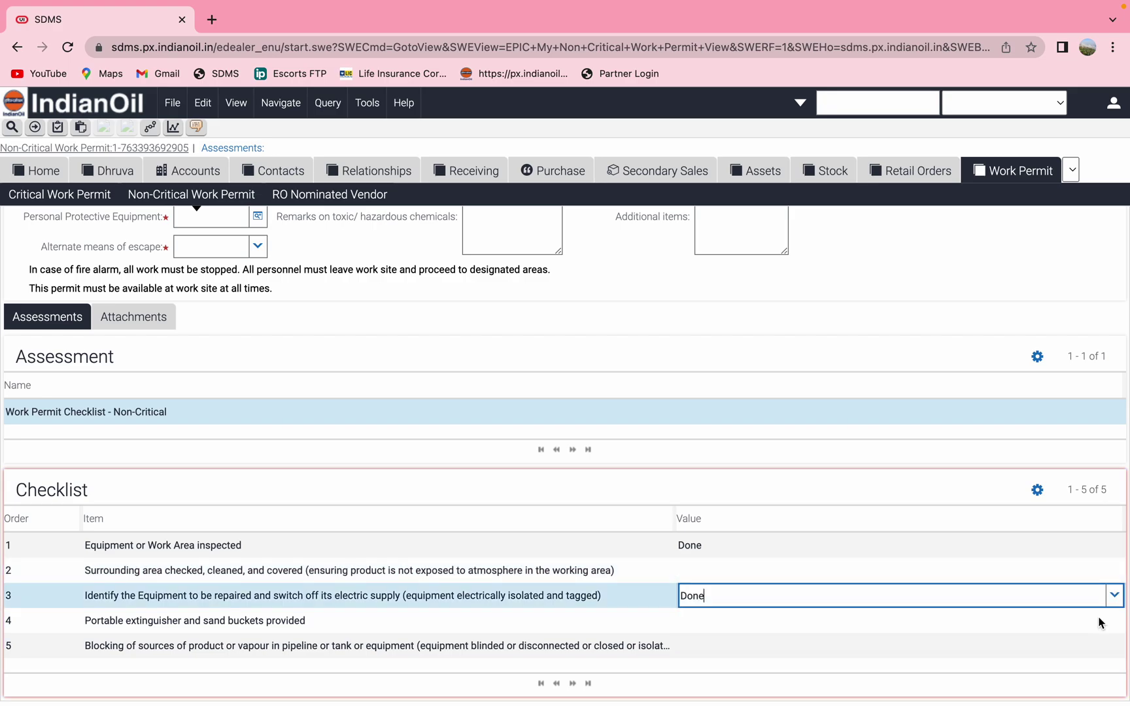
click(923, 571)
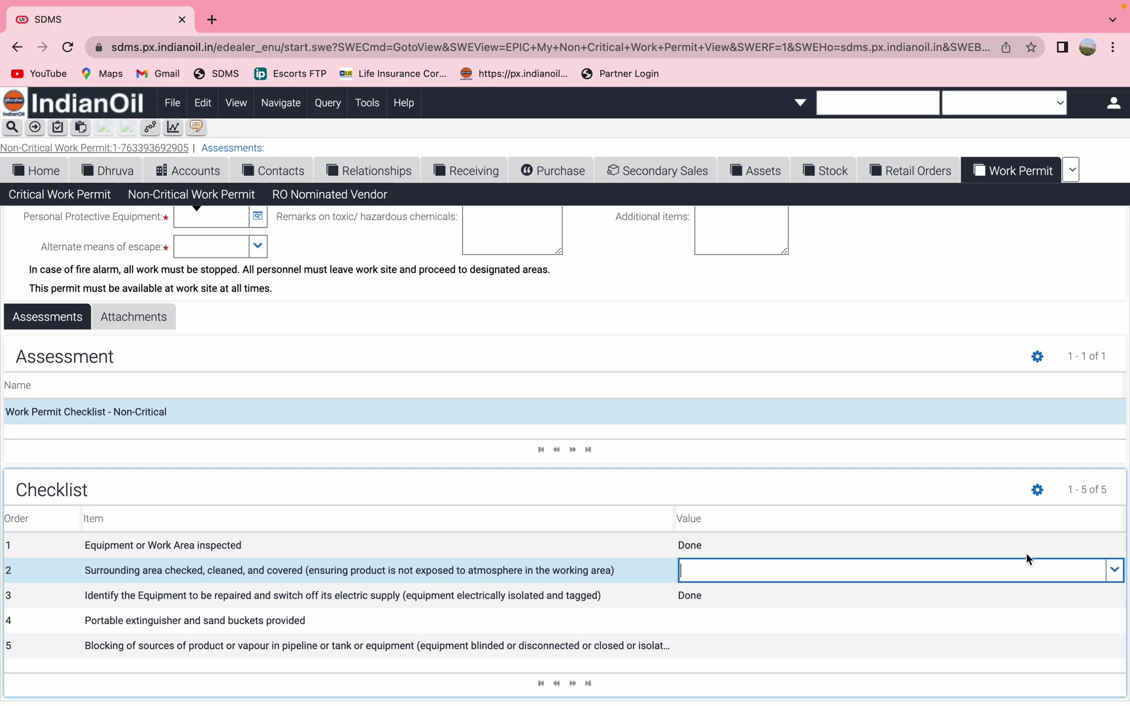
click(1114, 572)
click(1086, 595)
Mark the extinguisher and sand buckets item and the product-source blocking item as Done
click(1077, 618)
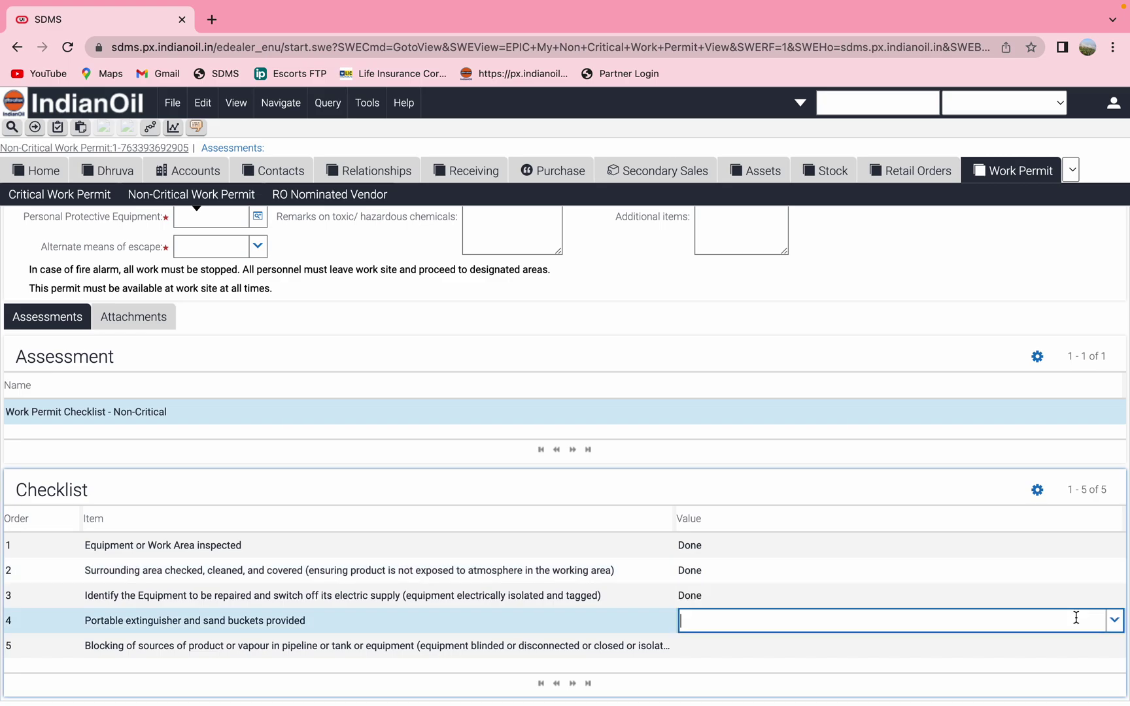
click(1115, 621)
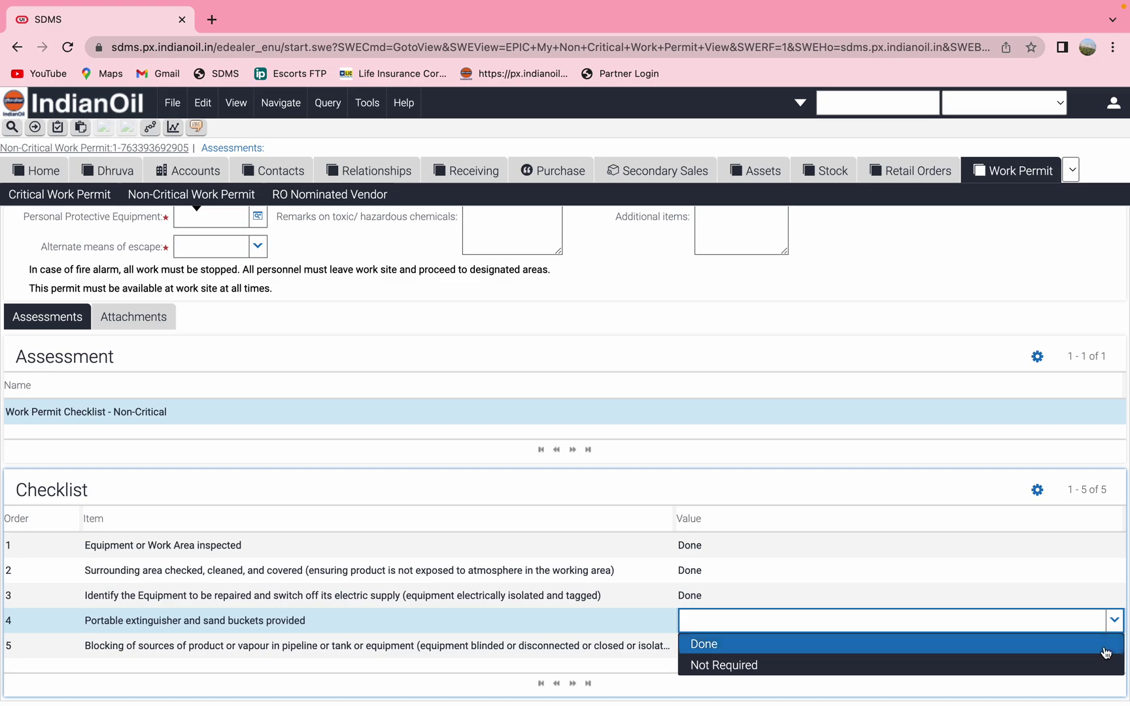
click(1106, 648)
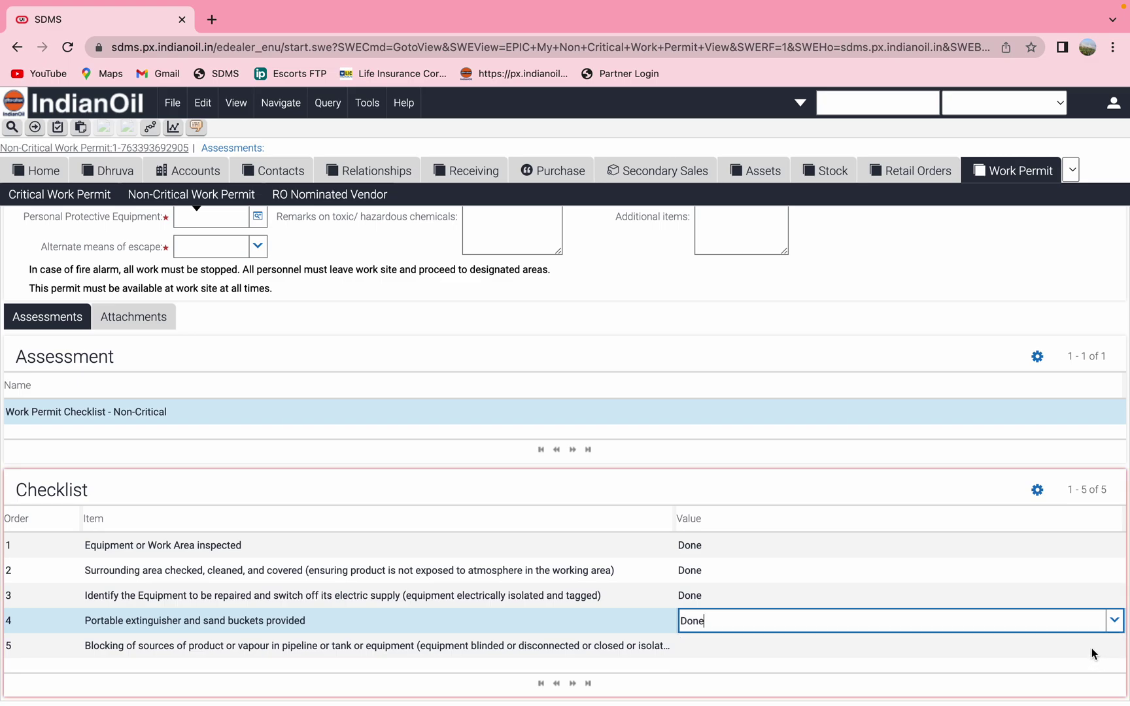
click(1092, 649)
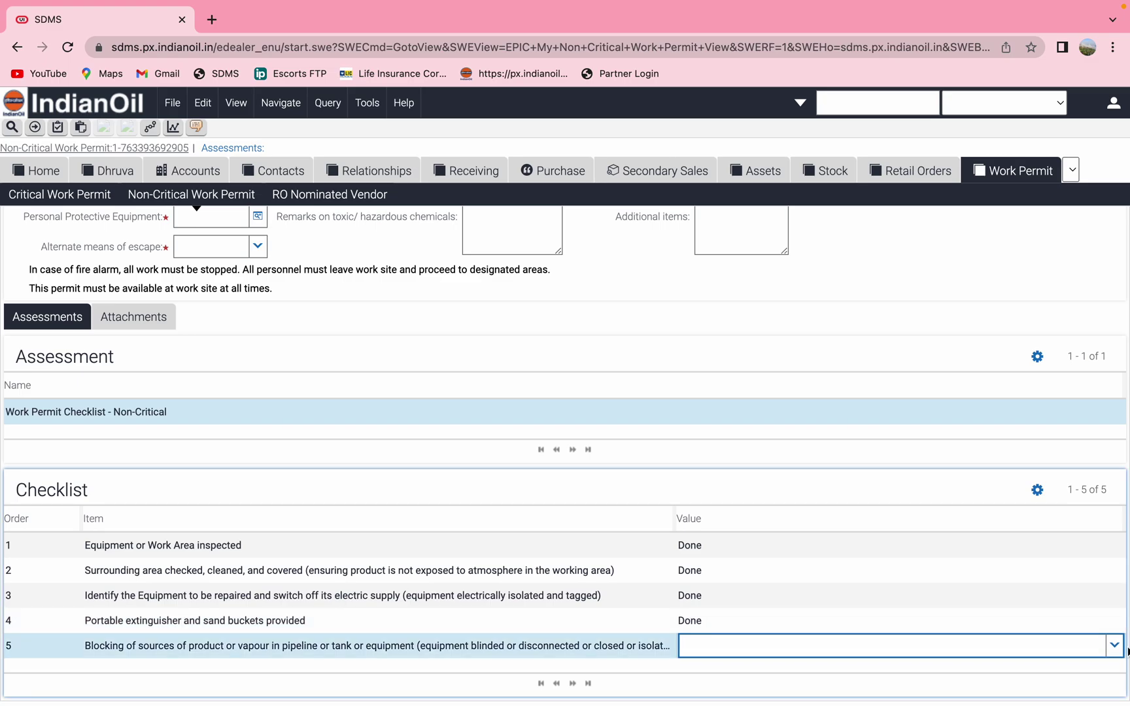
click(1116, 647)
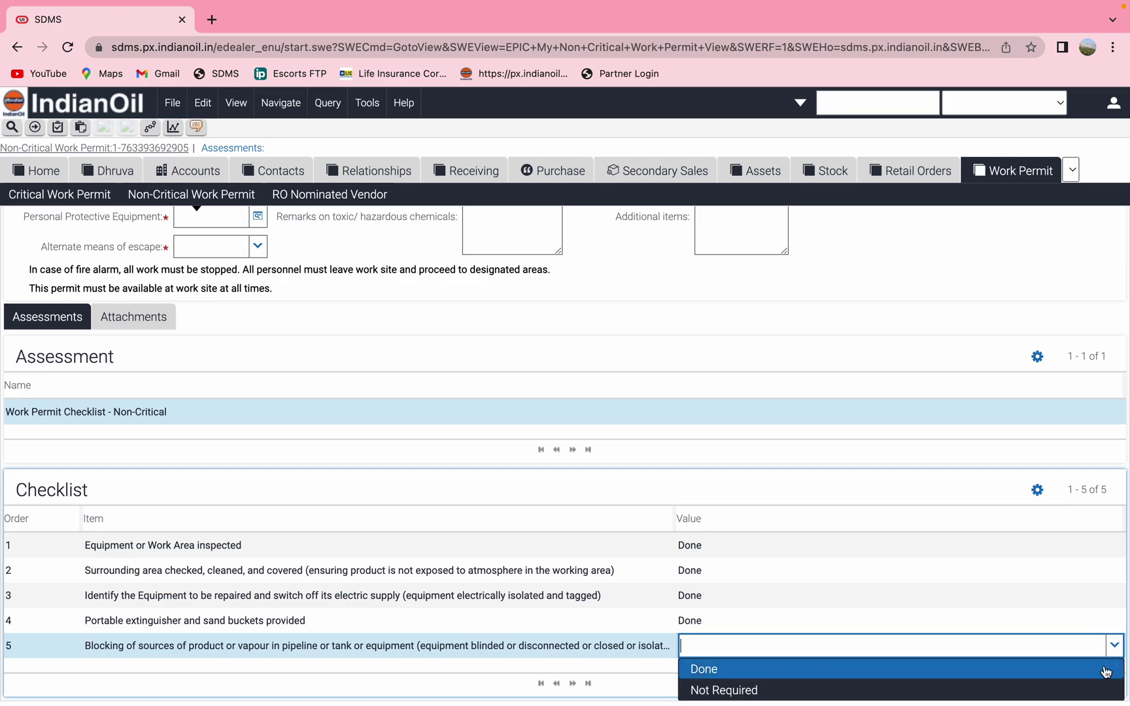
click(1034, 670)
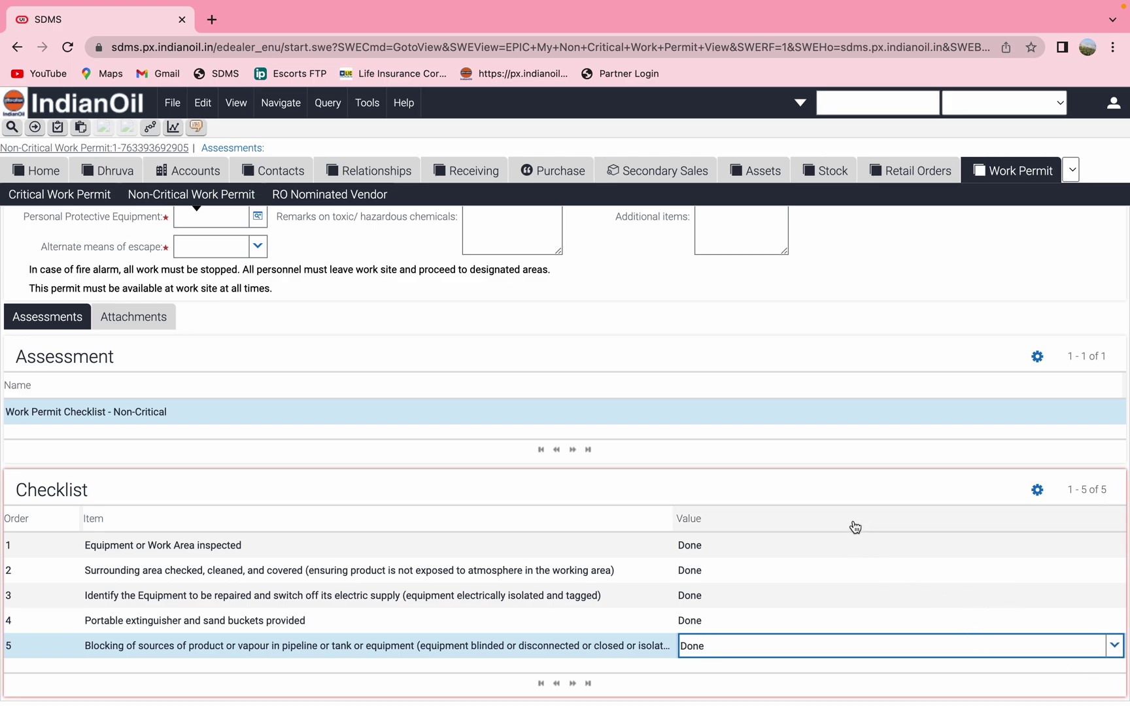
scroll(853, 524, up, 3)
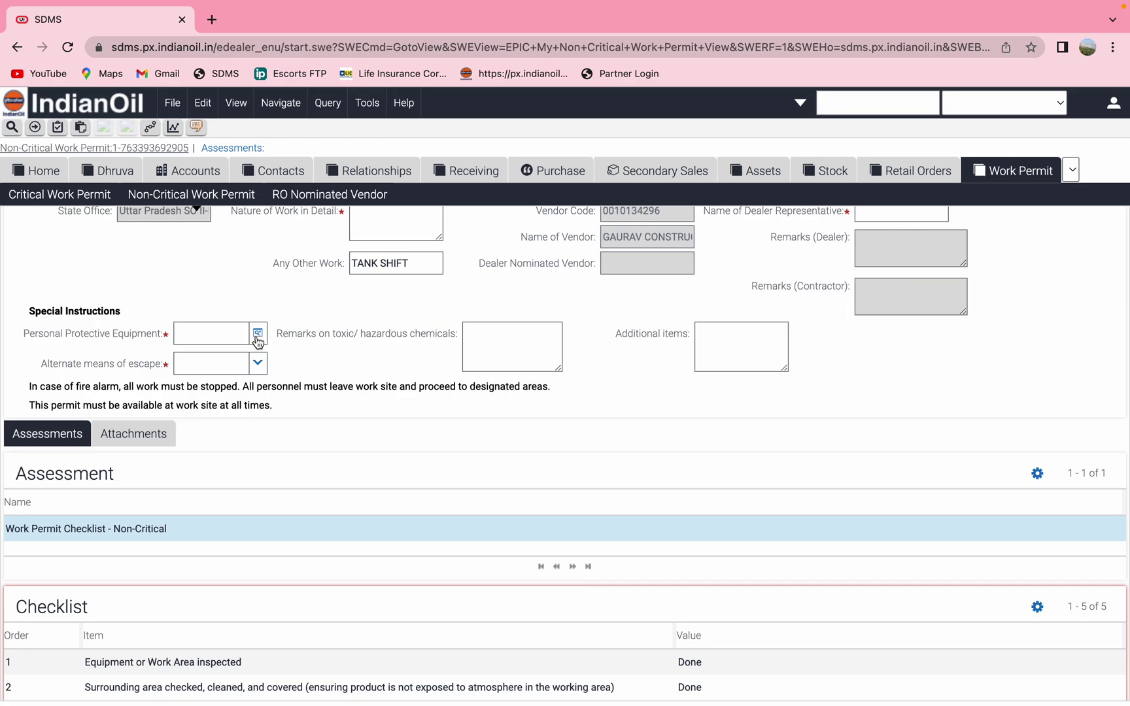
Add Safety Shoes as the permit's personal protective equipment
click(259, 333)
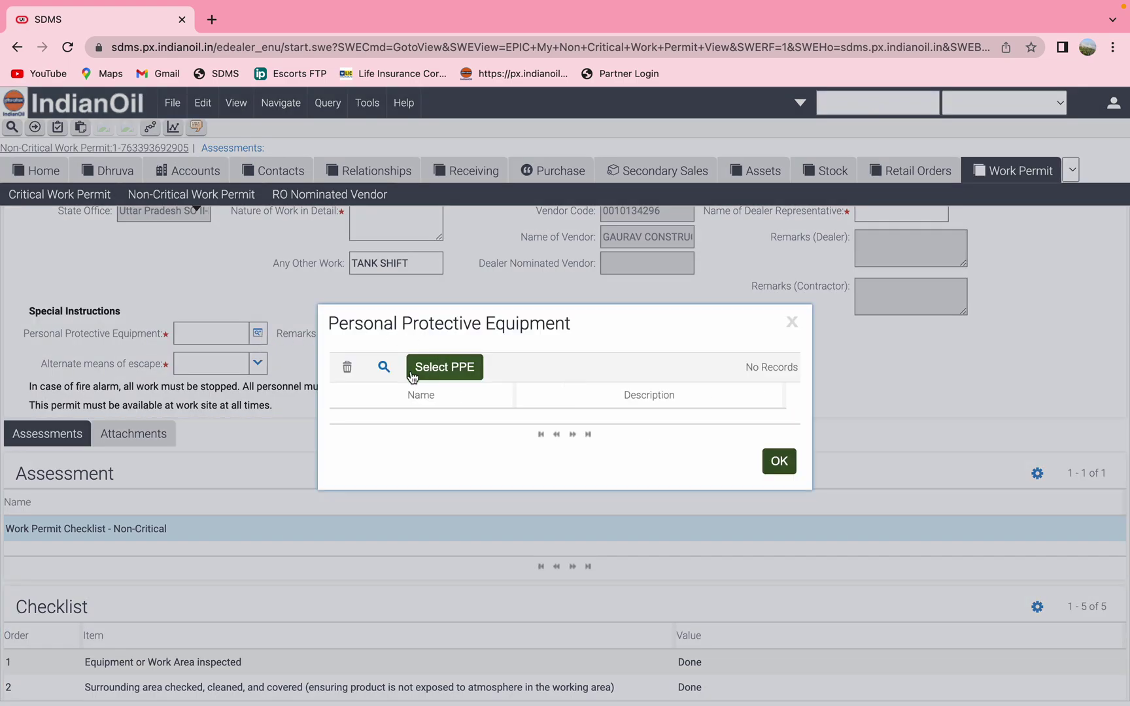
click(450, 365)
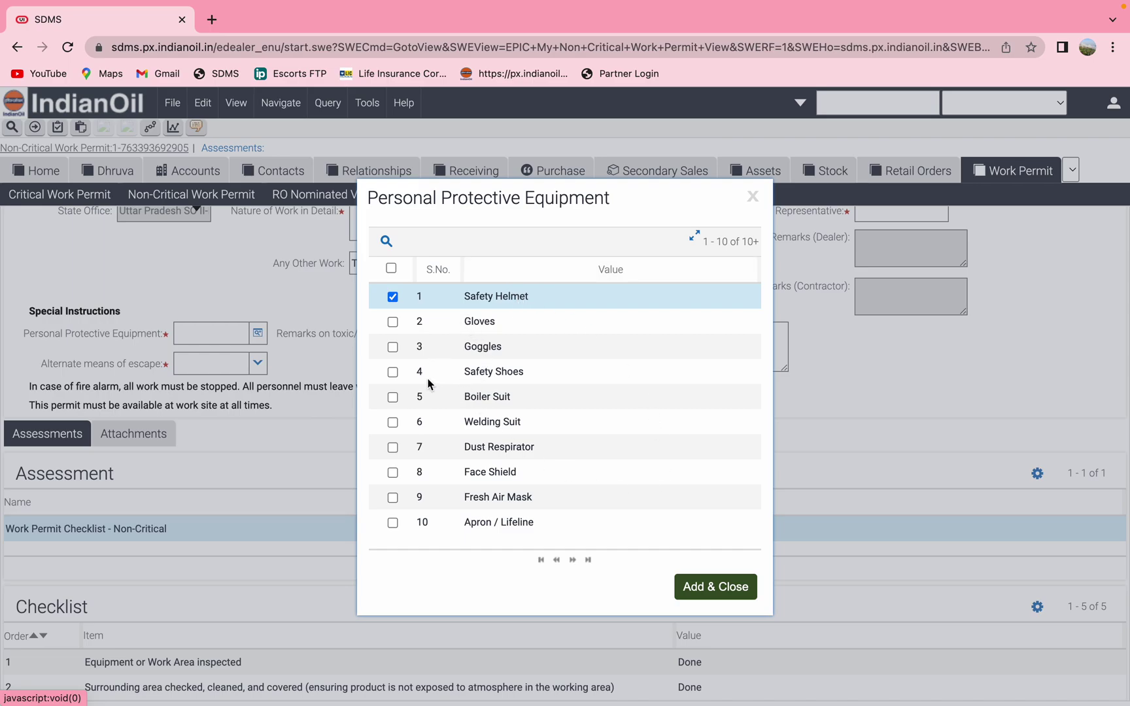
click(392, 372)
click(704, 586)
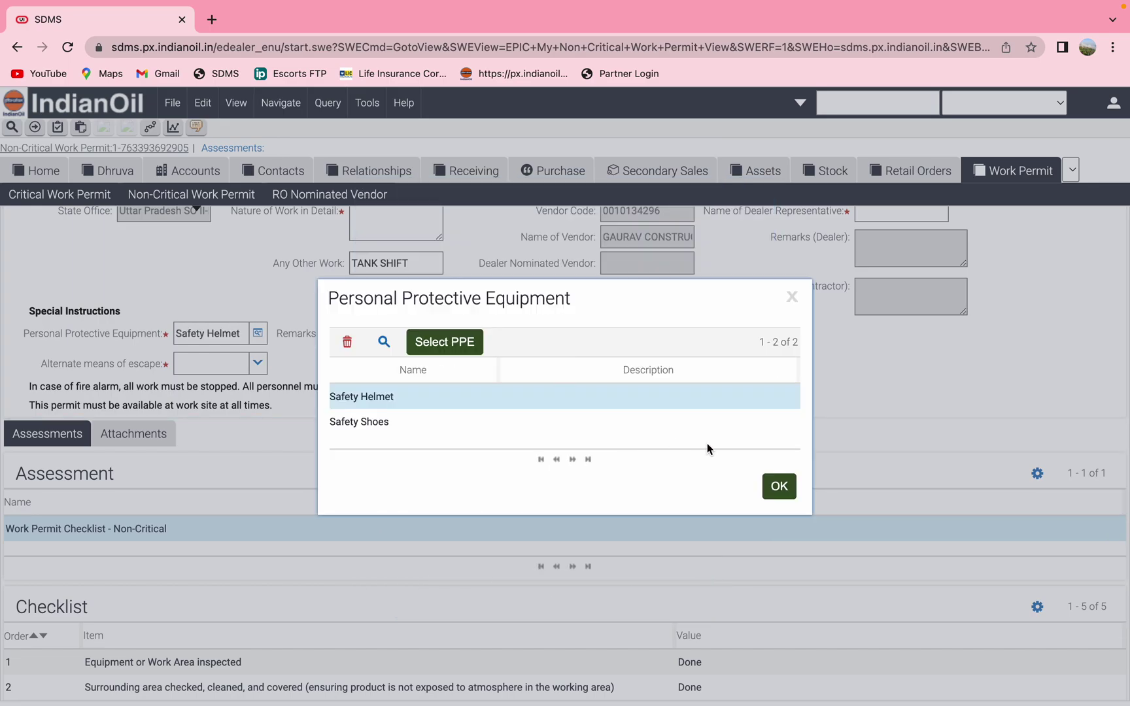
click(373, 426)
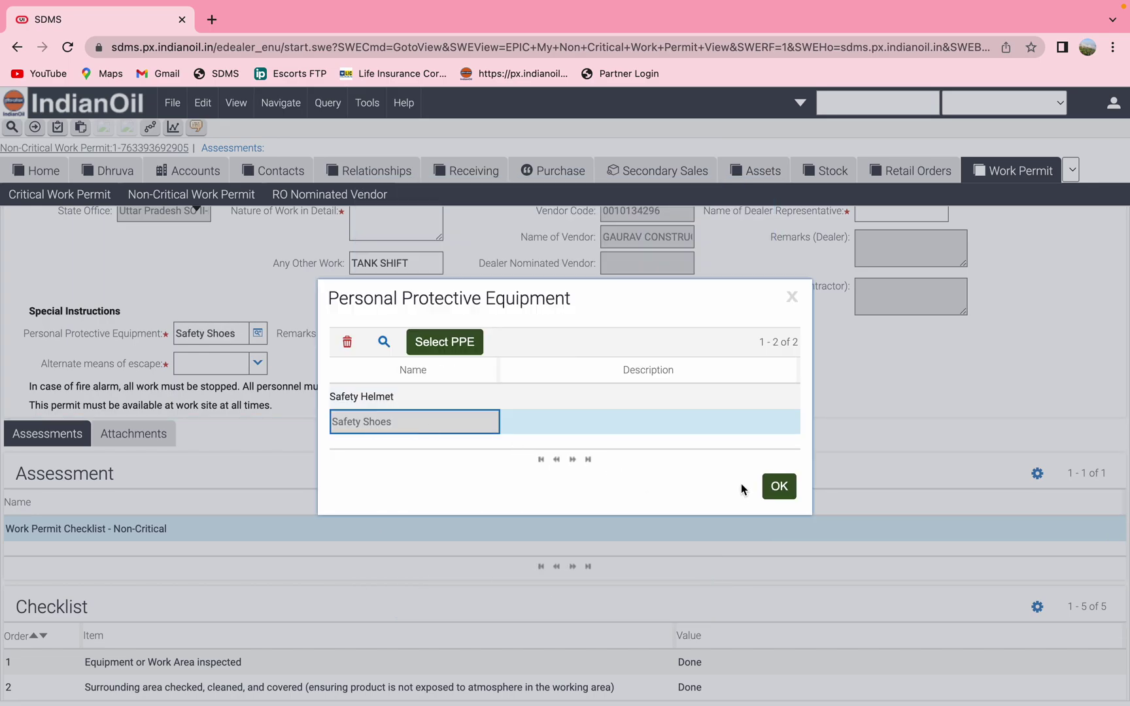
click(780, 486)
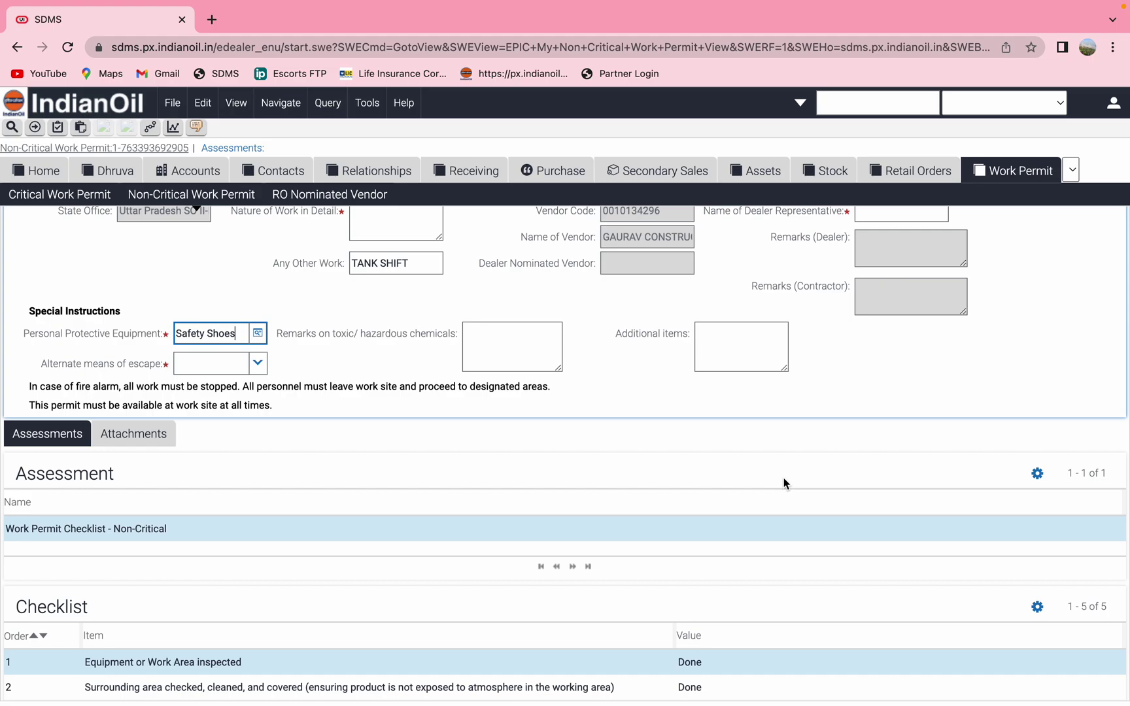
Set alternate means of escape to Available and enter CHECK as the toxic chemical remarks
click(258, 365)
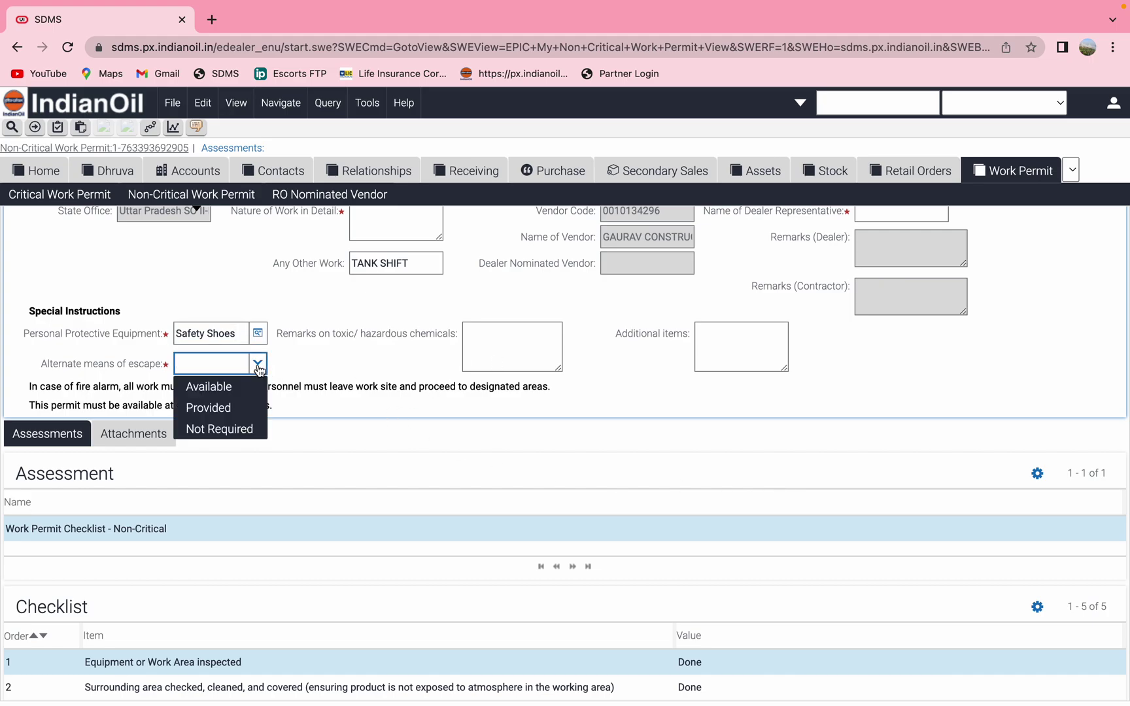
click(246, 392)
click(486, 341)
text(C)
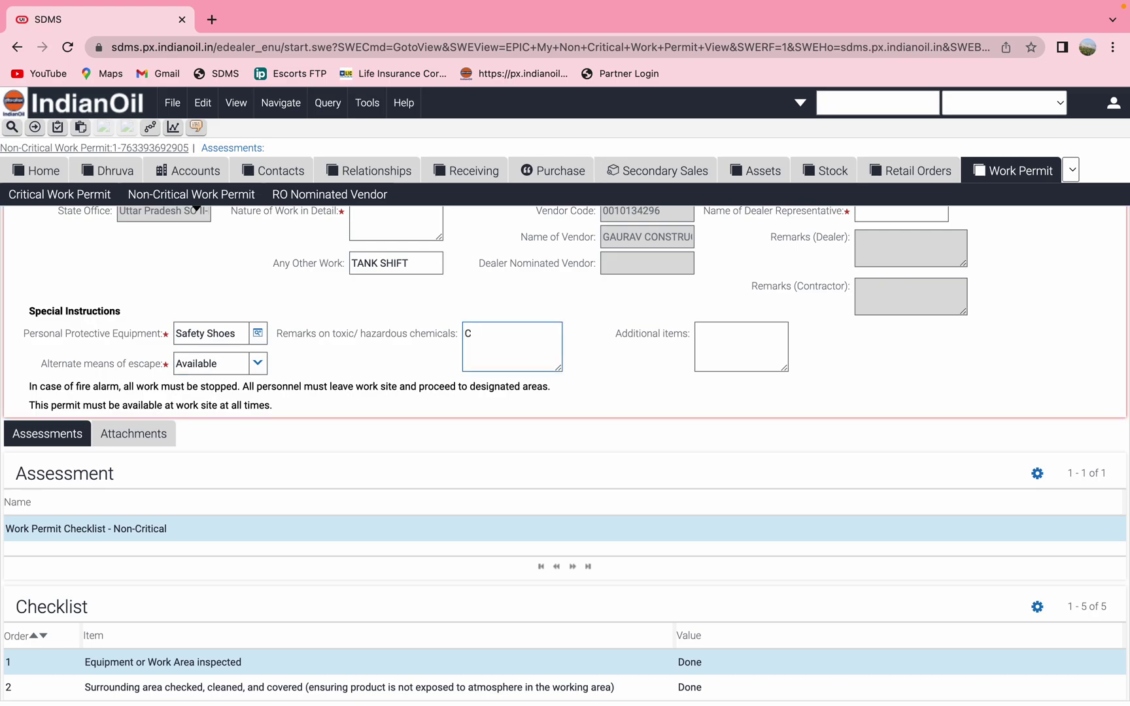
text(HECK)
click(738, 346)
Enter NIL for additional items and TANK SHIFT as the nature of work in detail
text(NIL)
scroll(344, 444, up, 4)
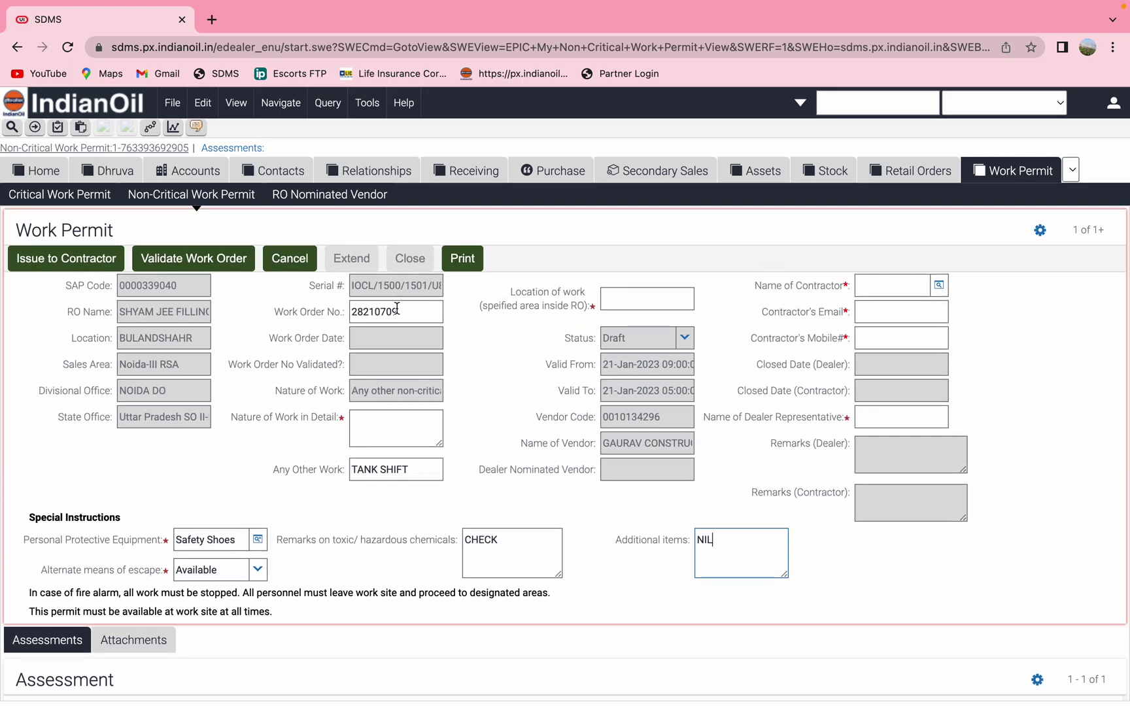
click(385, 431)
text(TANK SHIFT)
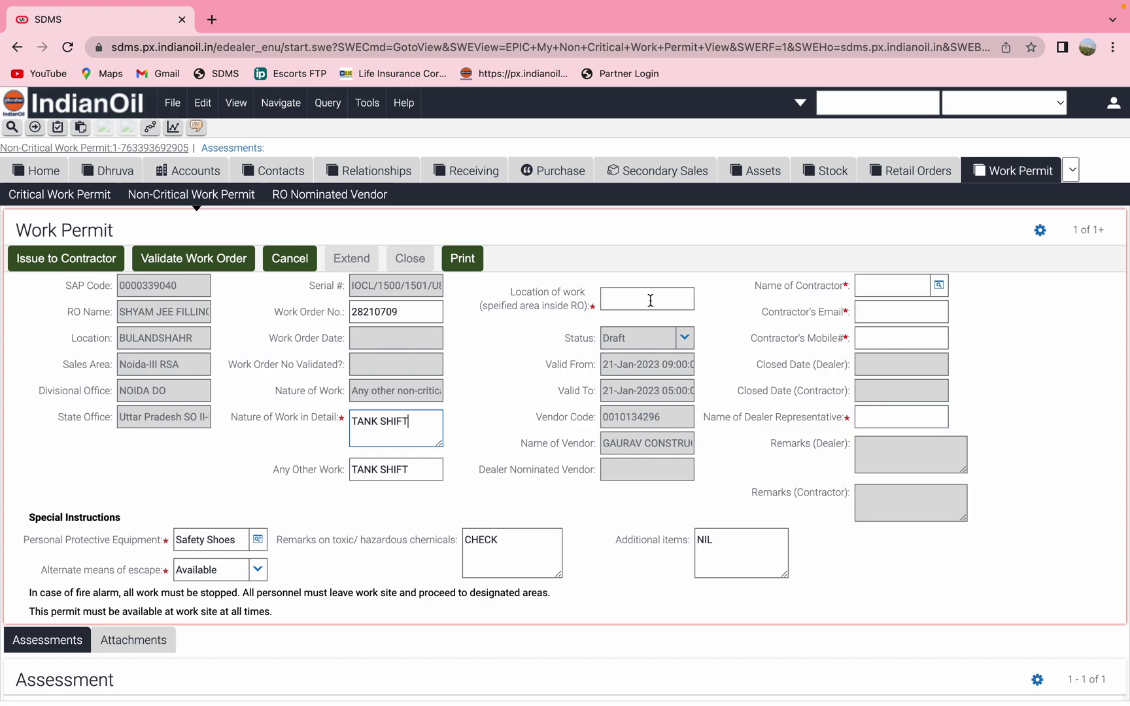
Enter TANK SHIFT as the location of work
click(651, 300)
text(SH)
key(BackSpace)
key(BackSpace)
text(TANK SHIF)
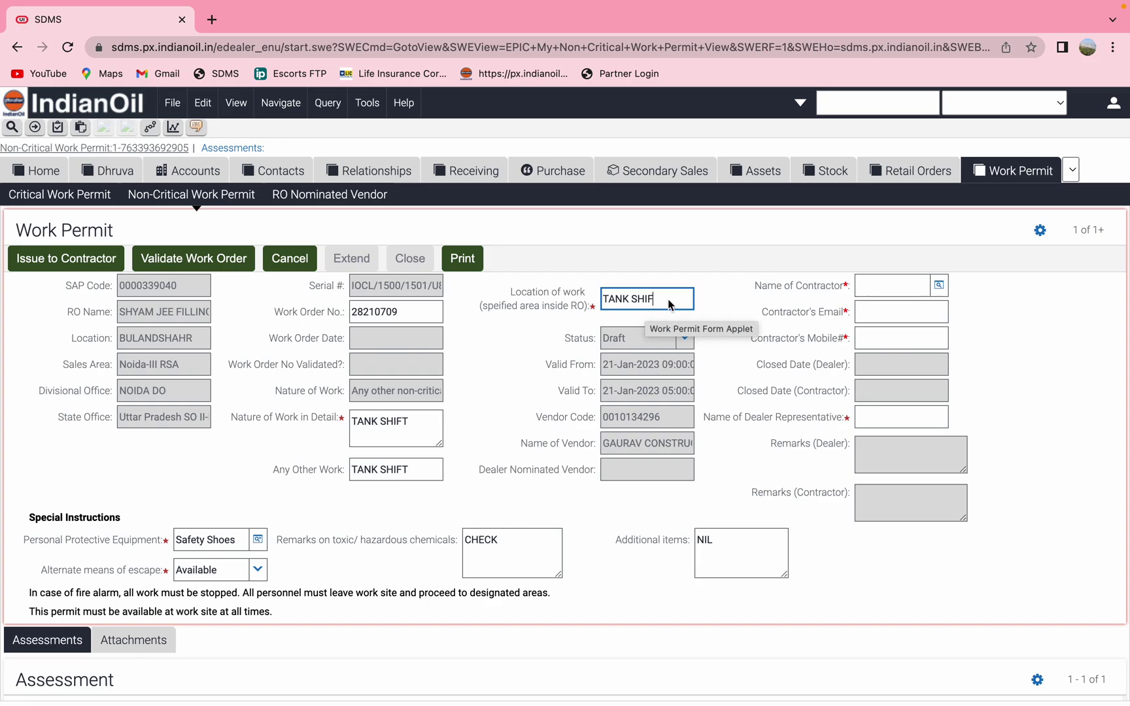
text(T)
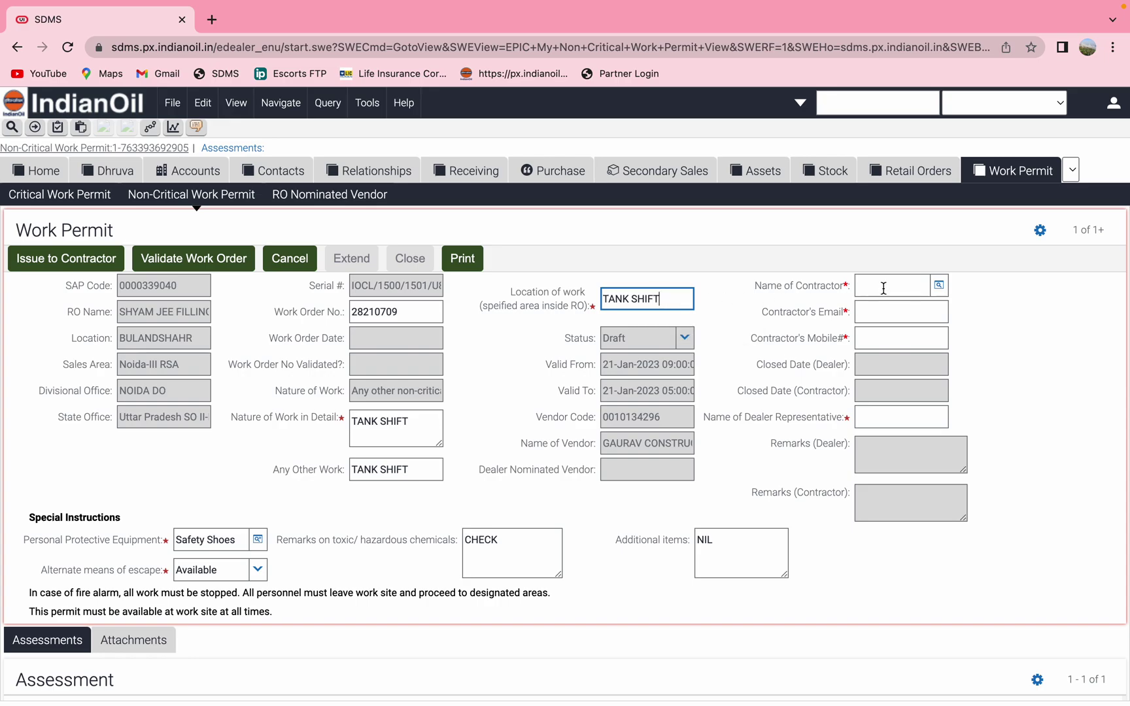
click(883, 288)
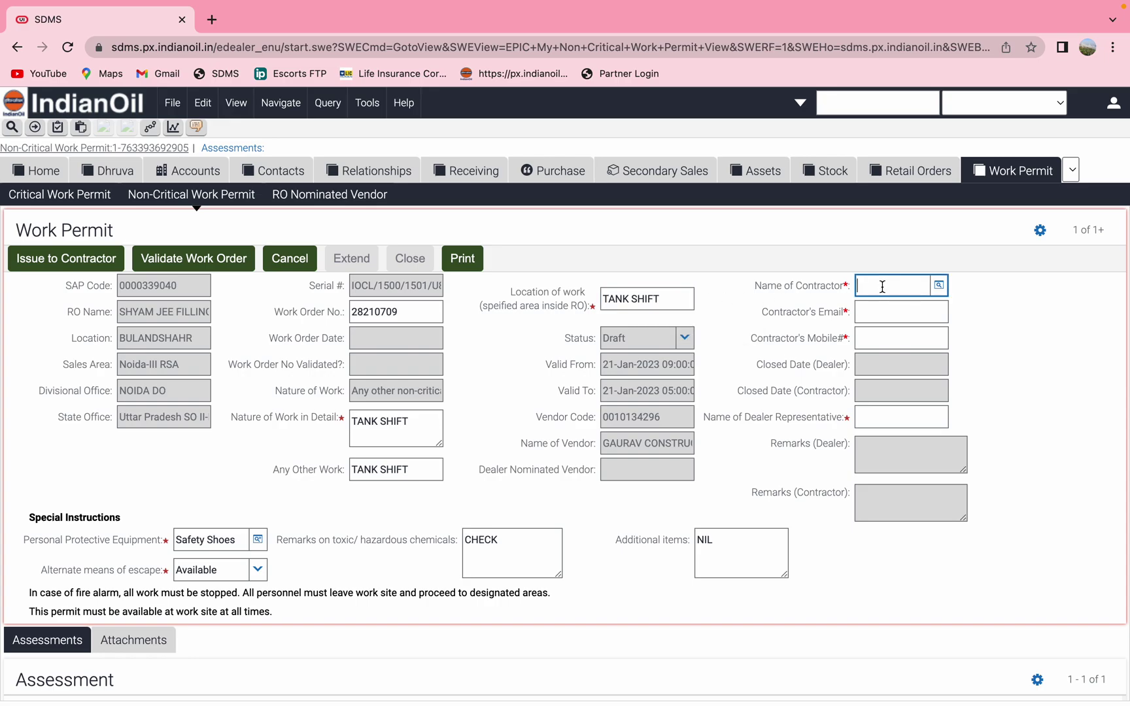
click(940, 285)
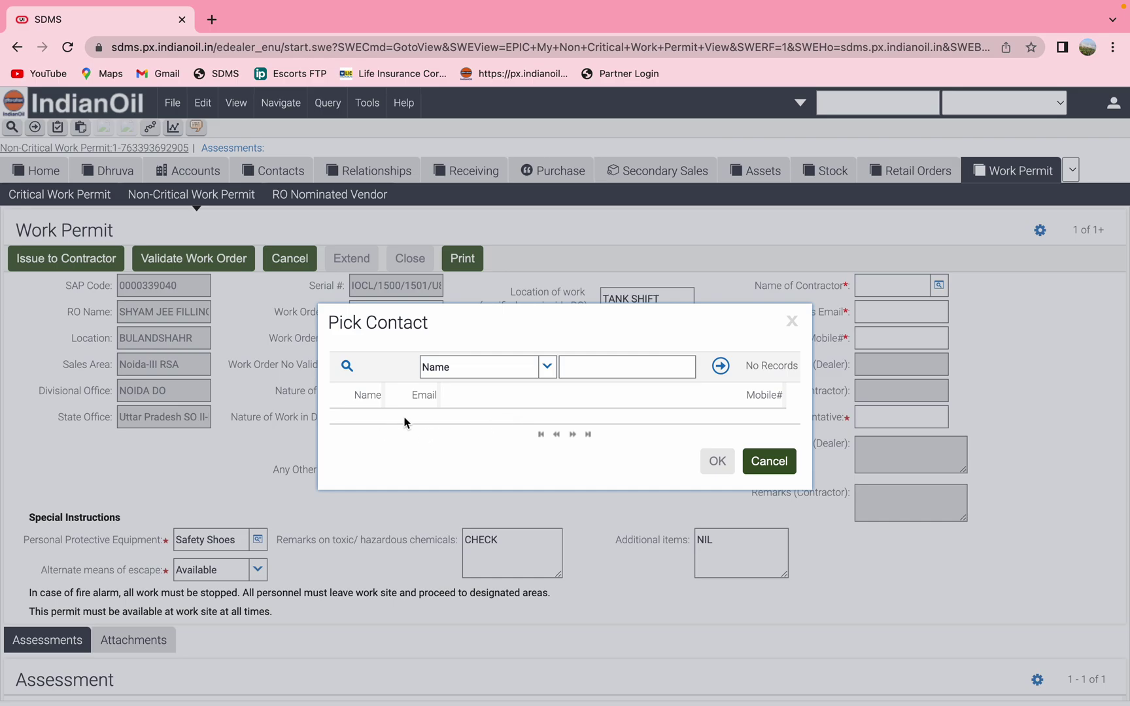
click(792, 322)
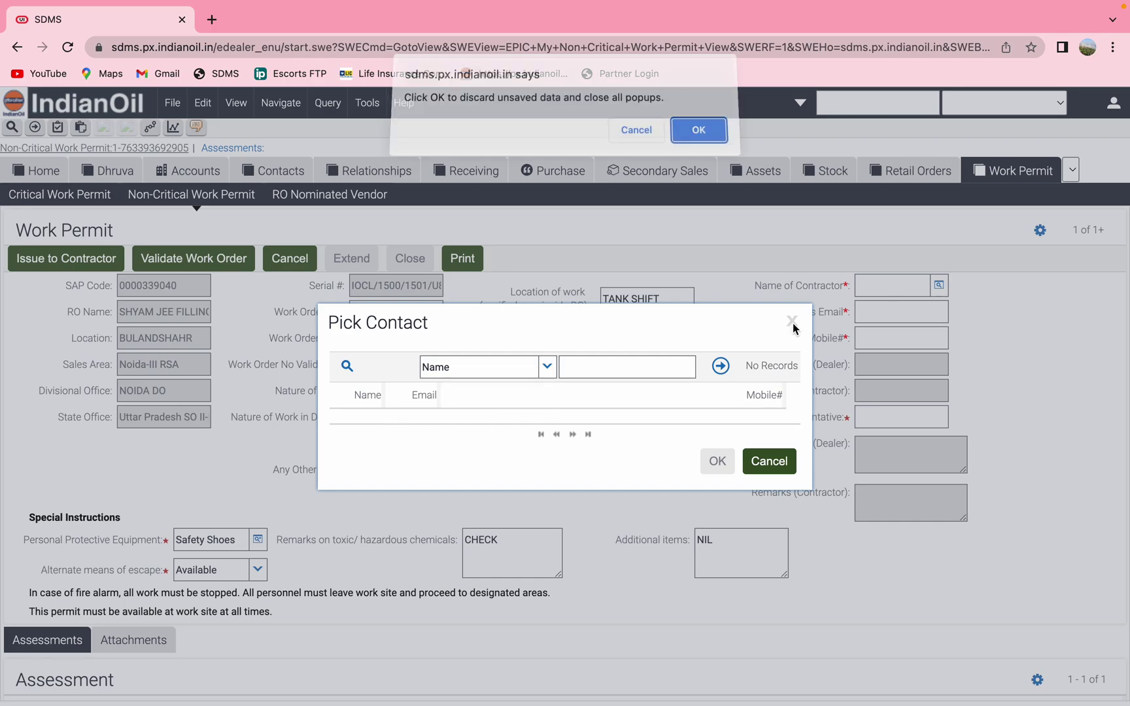
click(699, 137)
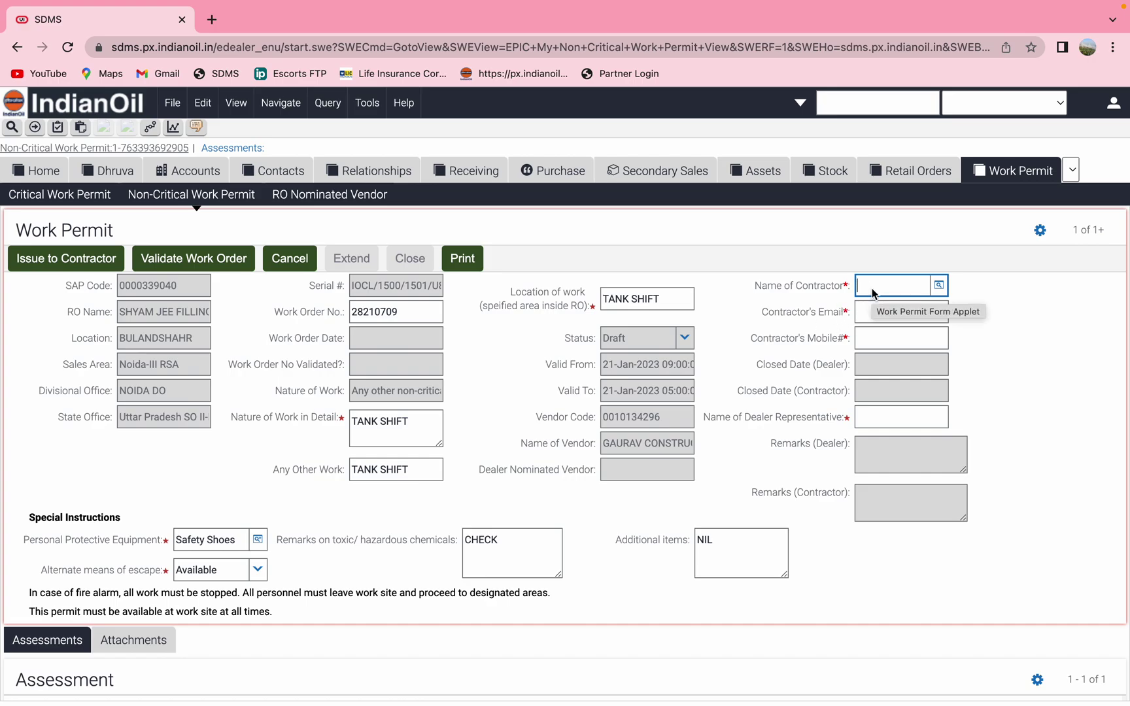
Fill Name of Contractor, Contractor's Email, Mobile# and Dealer Representative name with their details
text(GAURAV)
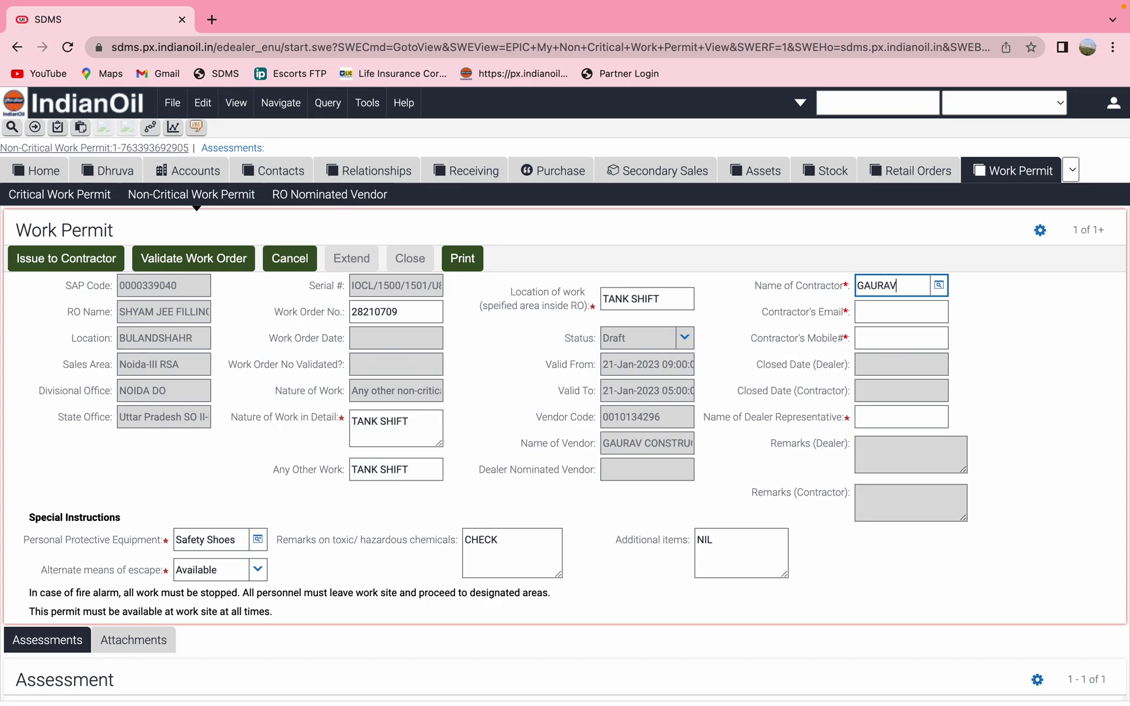
click(873, 313)
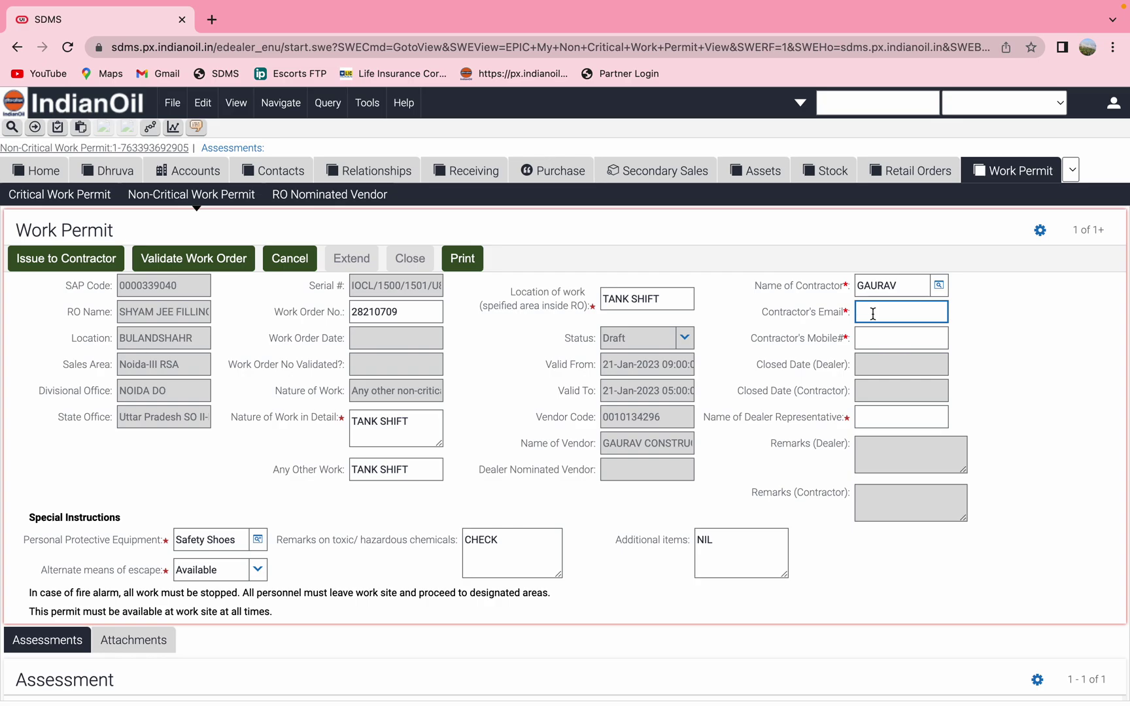
click(881, 341)
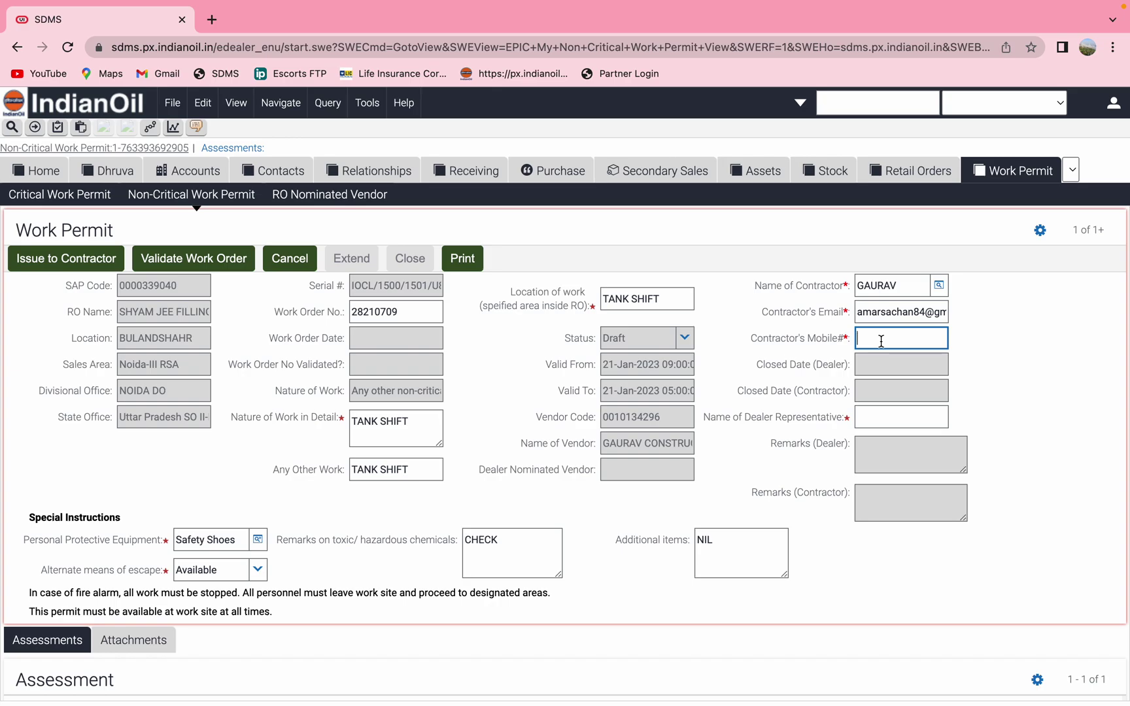
click(912, 415)
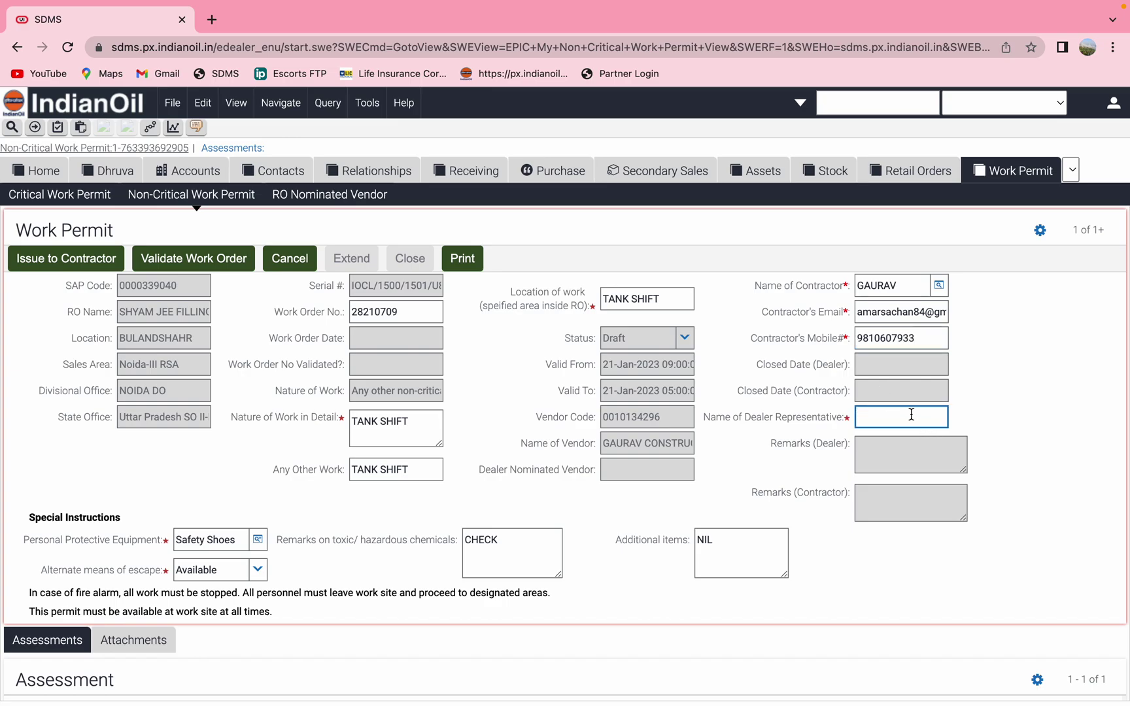
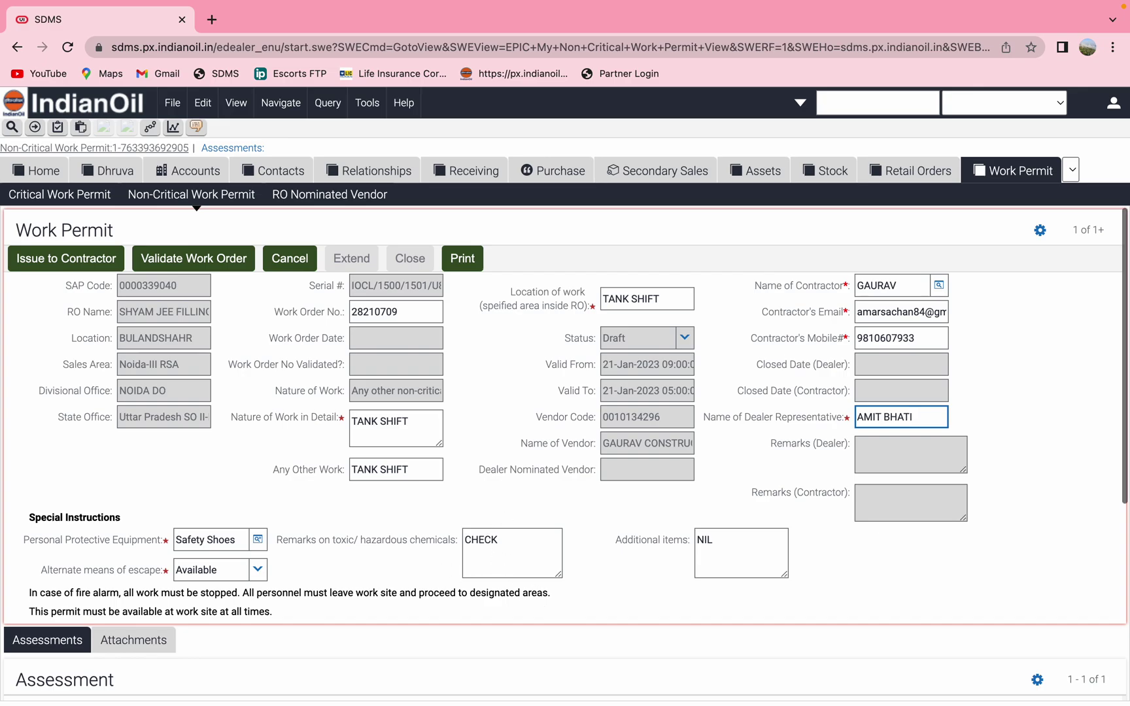
click(99, 267)
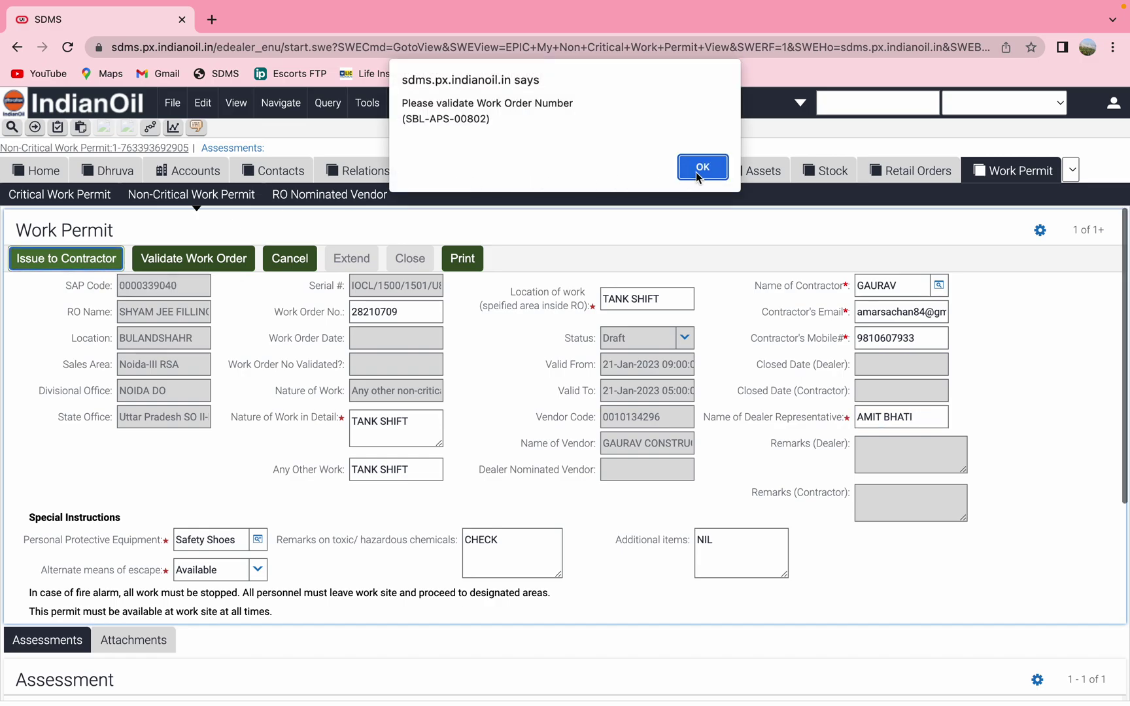
click(706, 168)
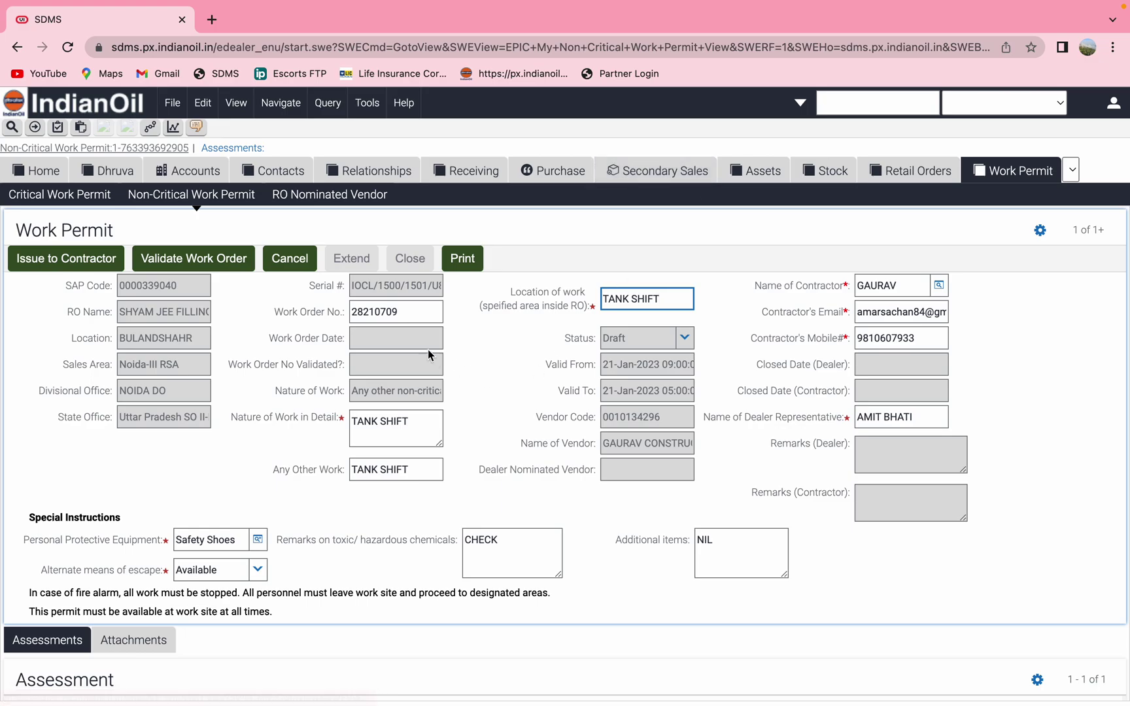
click(87, 258)
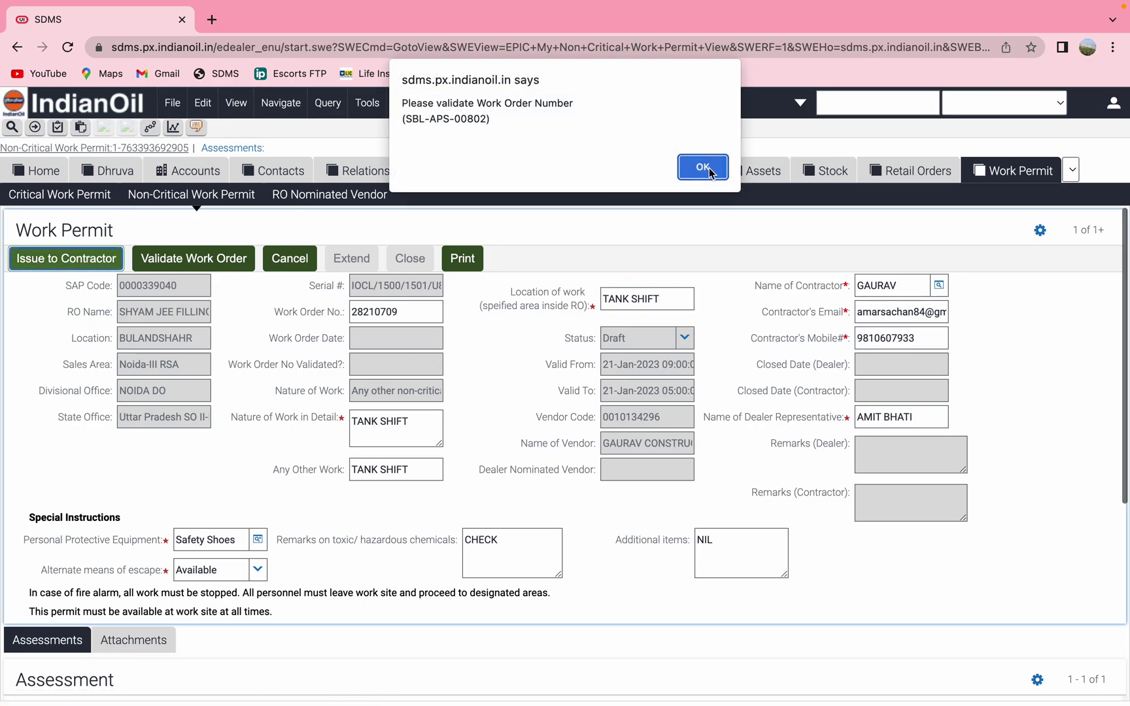
click(707, 169)
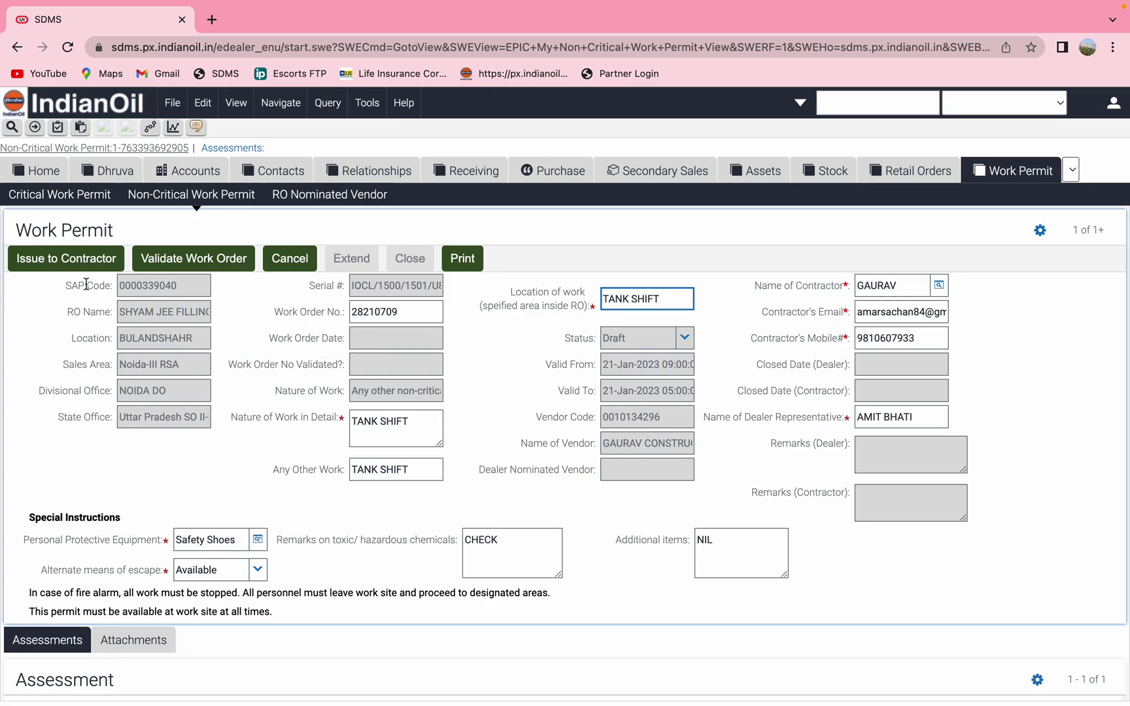
click(81, 259)
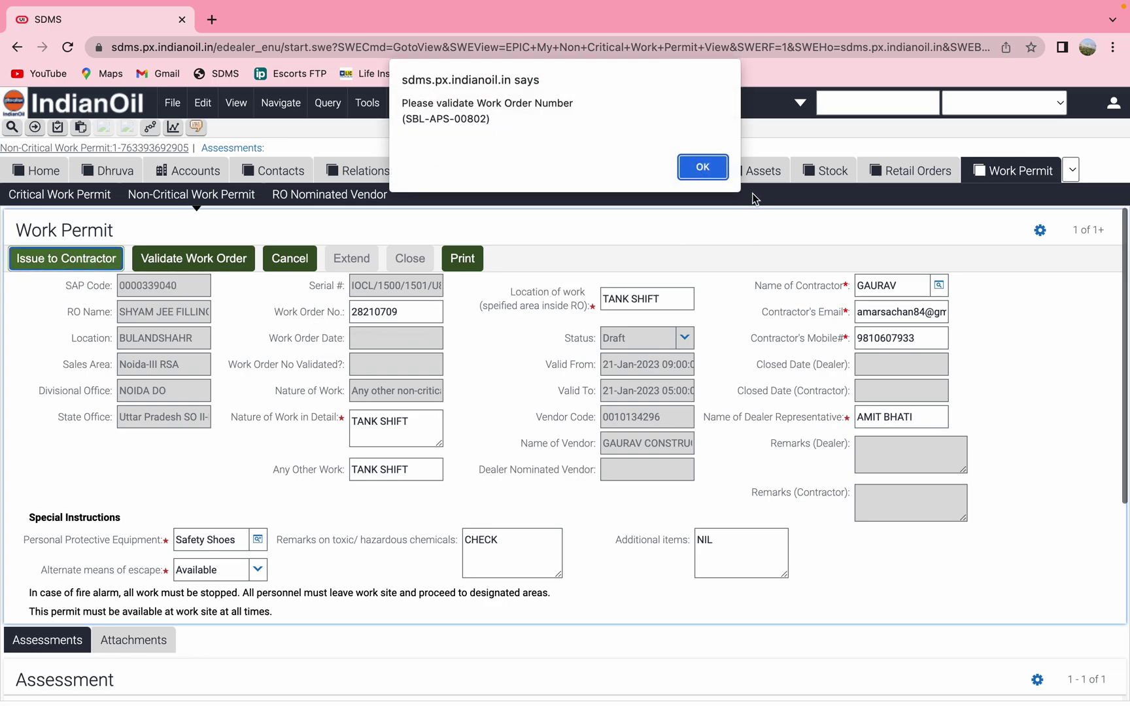
click(705, 170)
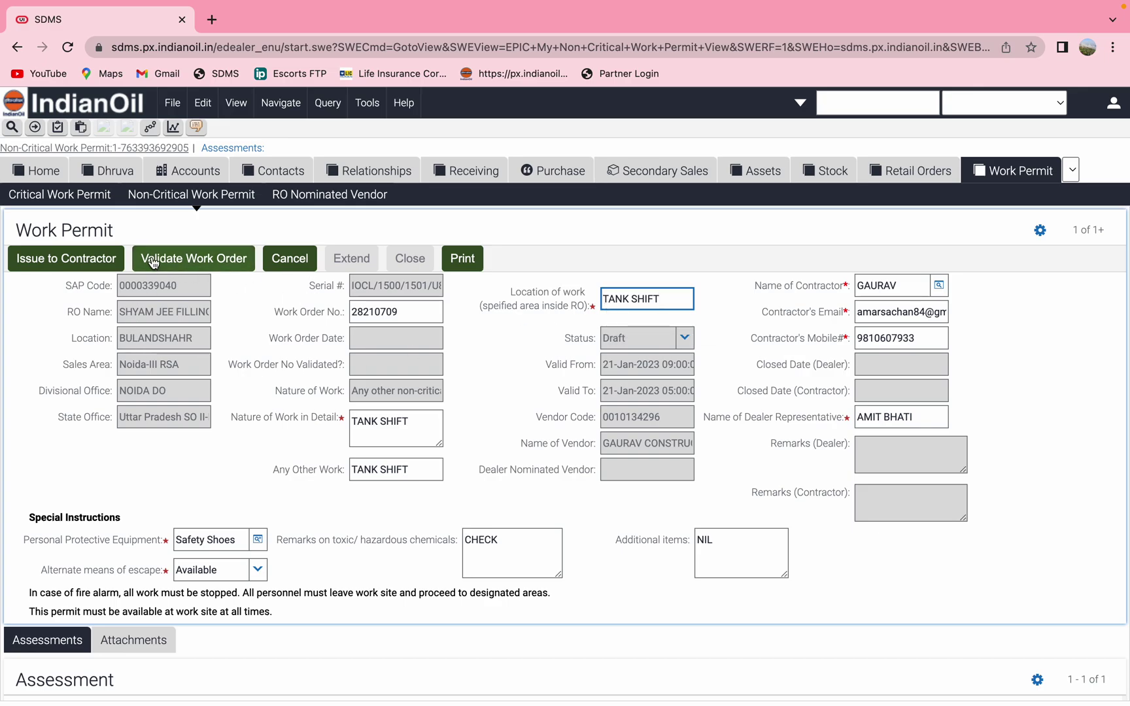
click(181, 259)
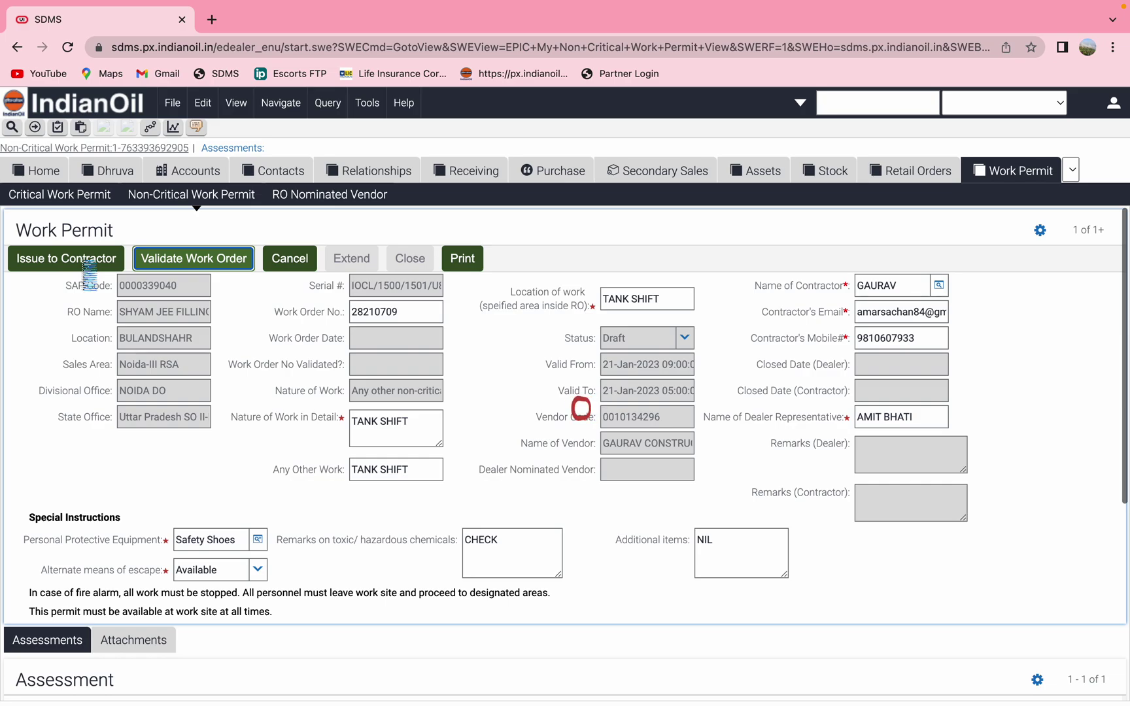
mouse_move(605, 5)
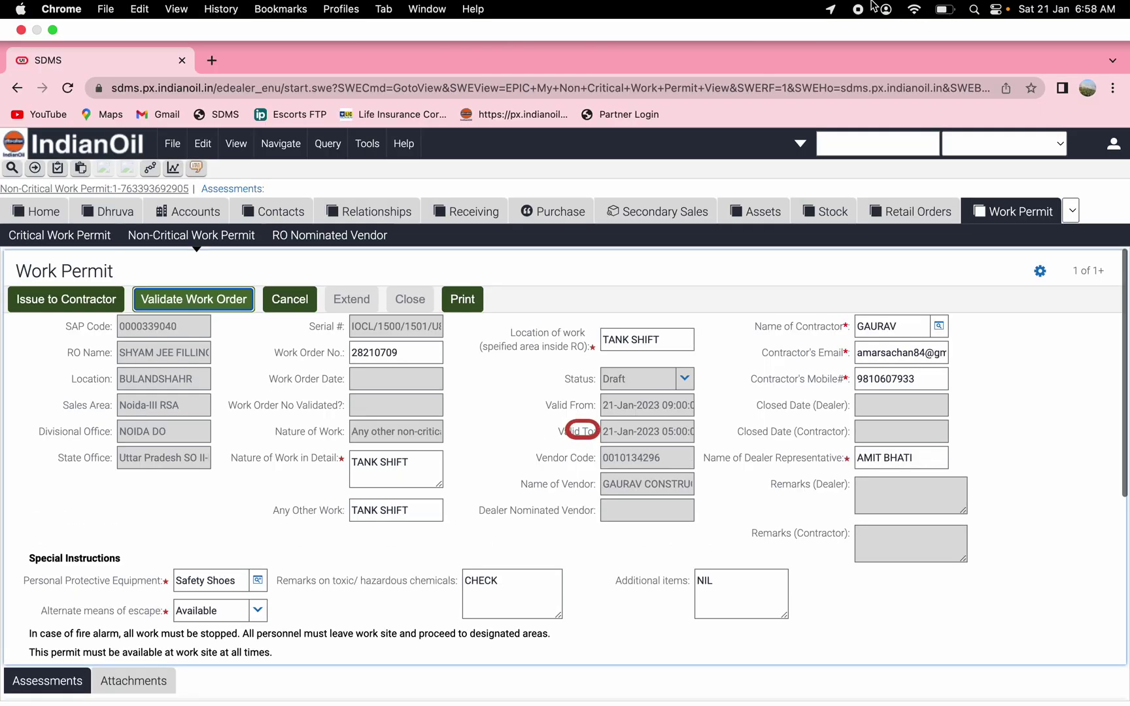